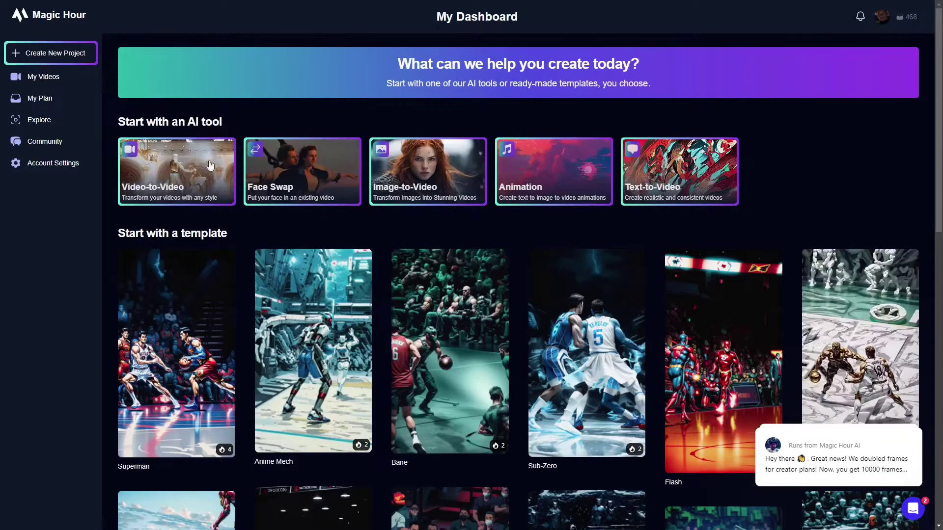
Step: Browse the dashboard style templates, then start a new Video-to-Video project
scroll(249, 224, down, 3)
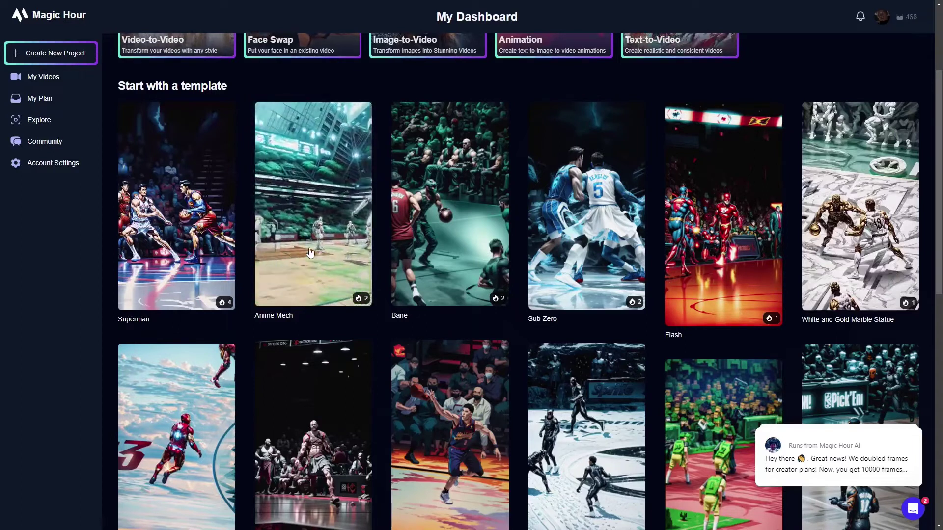
scroll(310, 252, down, 1)
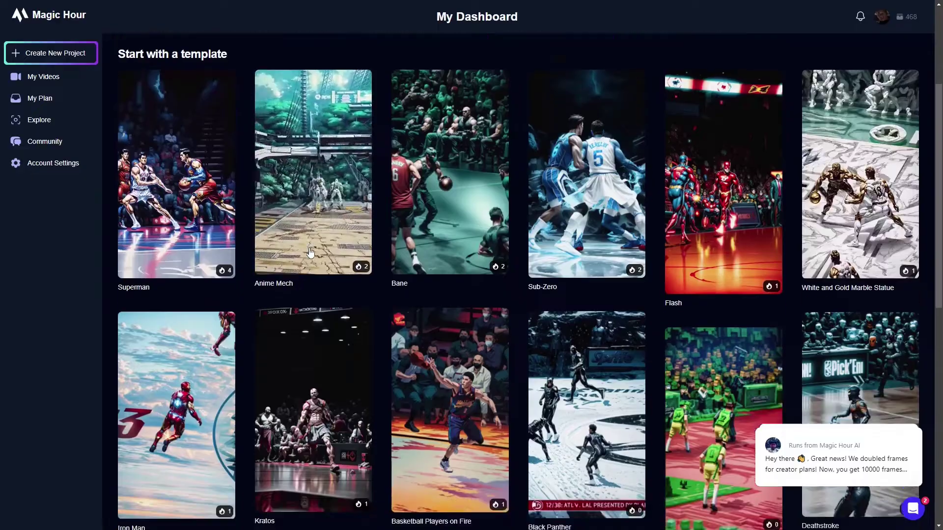
scroll(435, 314, down, 2)
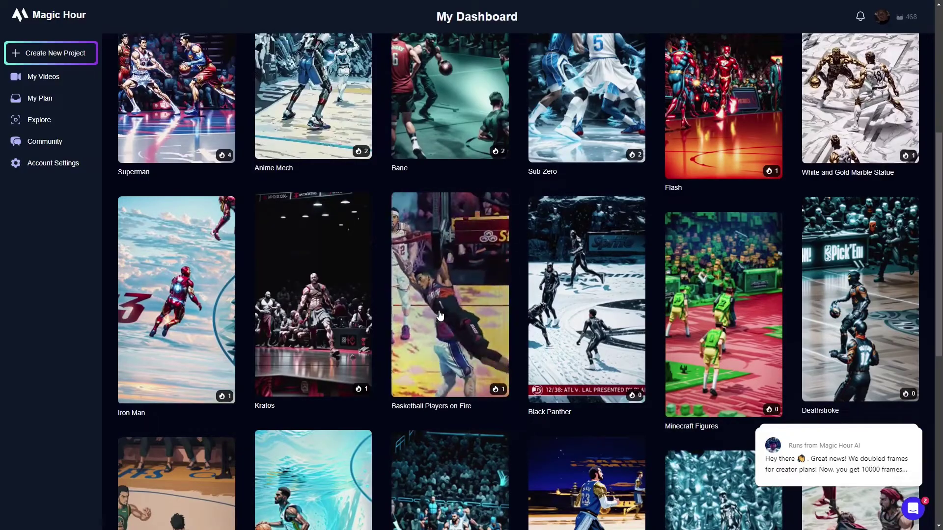
scroll(388, 311, up, 3)
scroll(387, 308, up, 2)
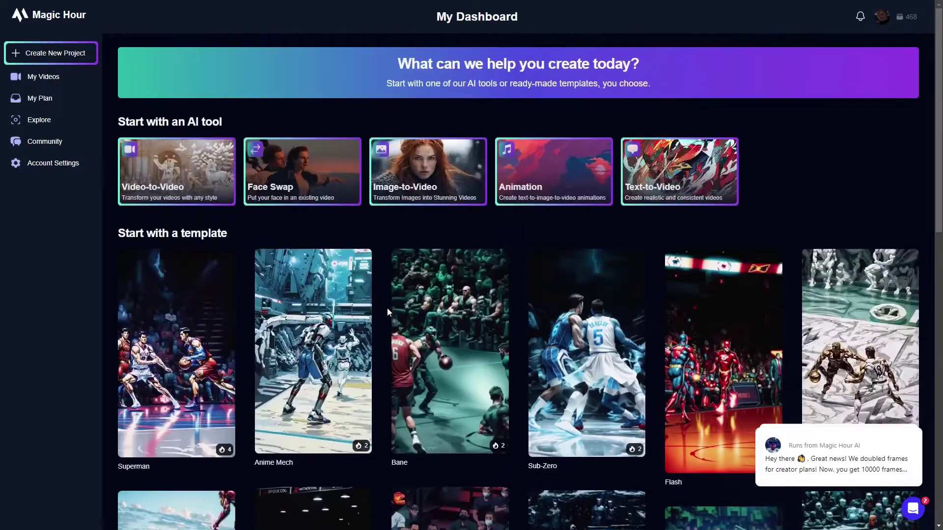
click(151, 178)
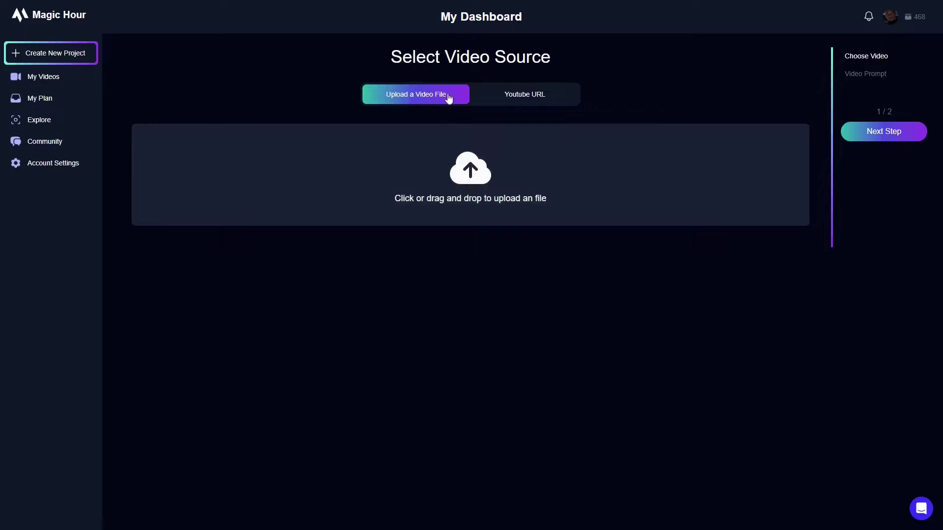
Step: Upload ai-face-swap_video (8).mp4 from the Downloads folder as the source video
click(527, 97)
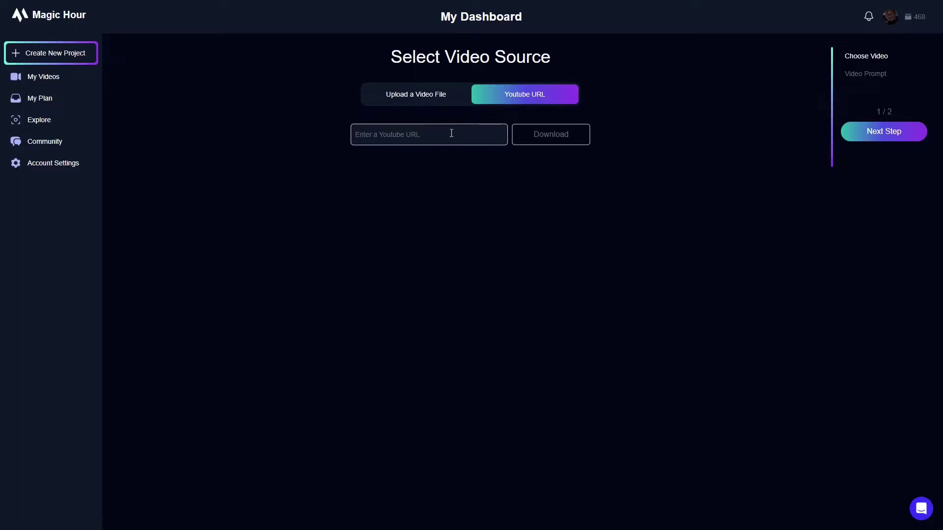
click(431, 103)
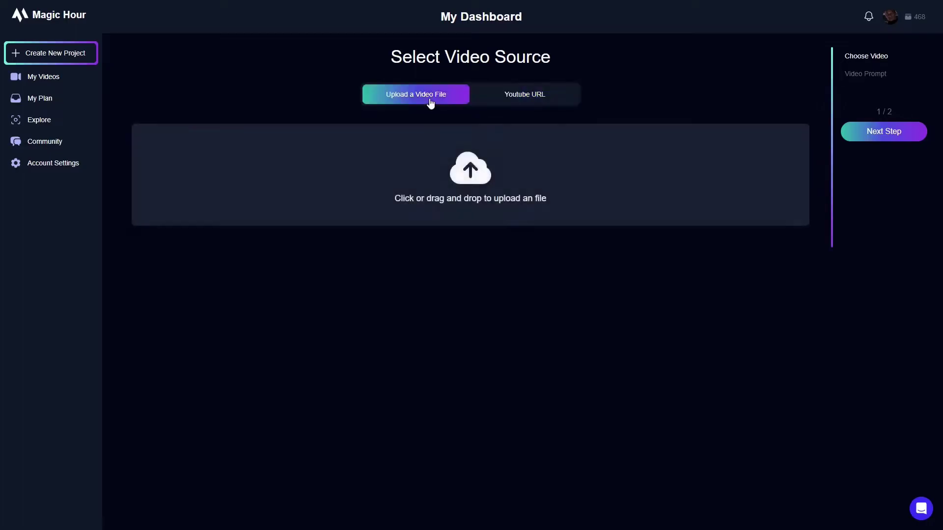
click(462, 174)
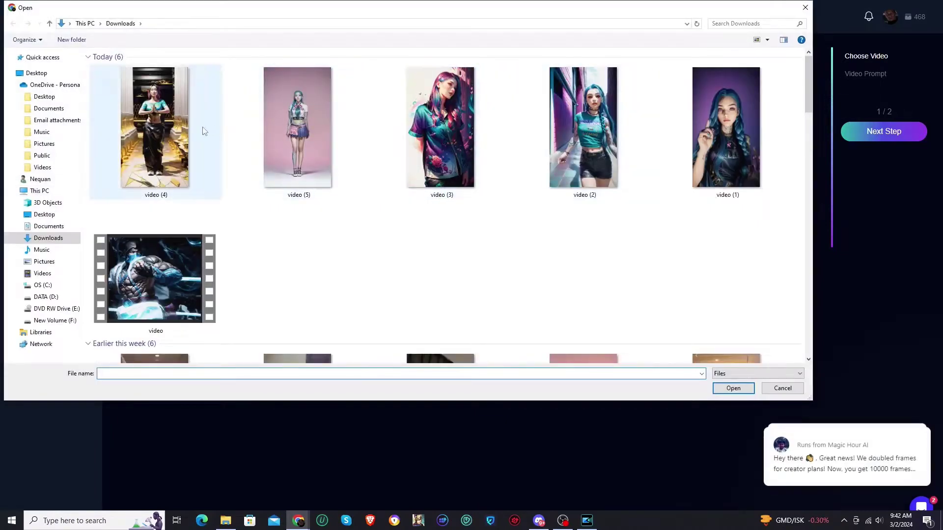
scroll(271, 153, down, 10)
scroll(272, 153, up, 7)
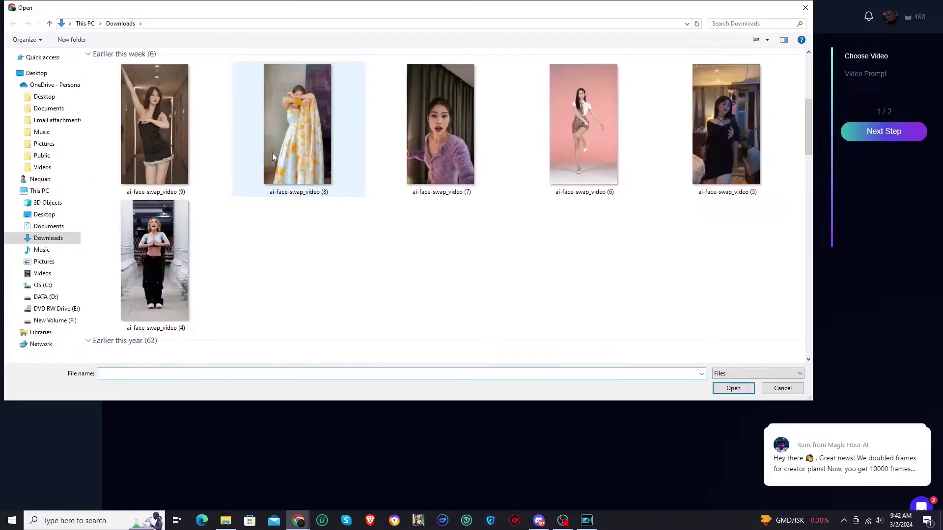
double_click(297, 122)
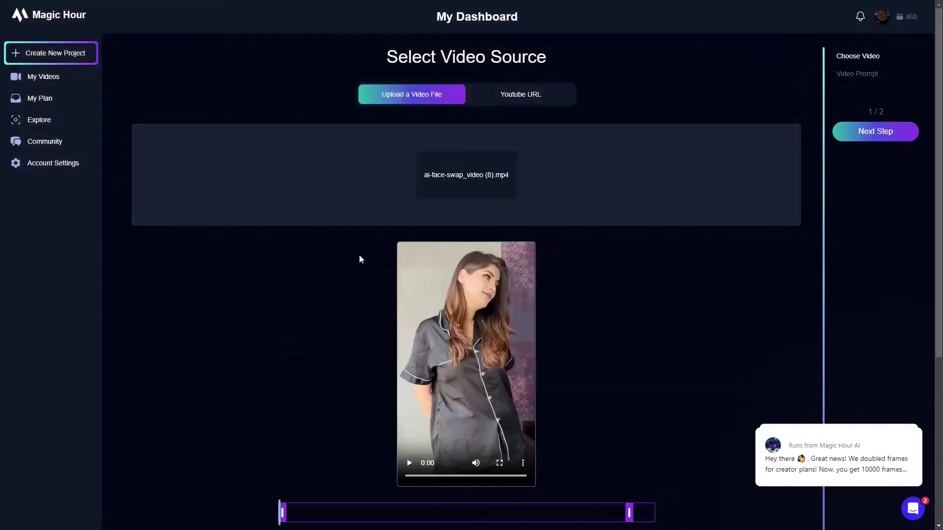
scroll(359, 255, down, 2)
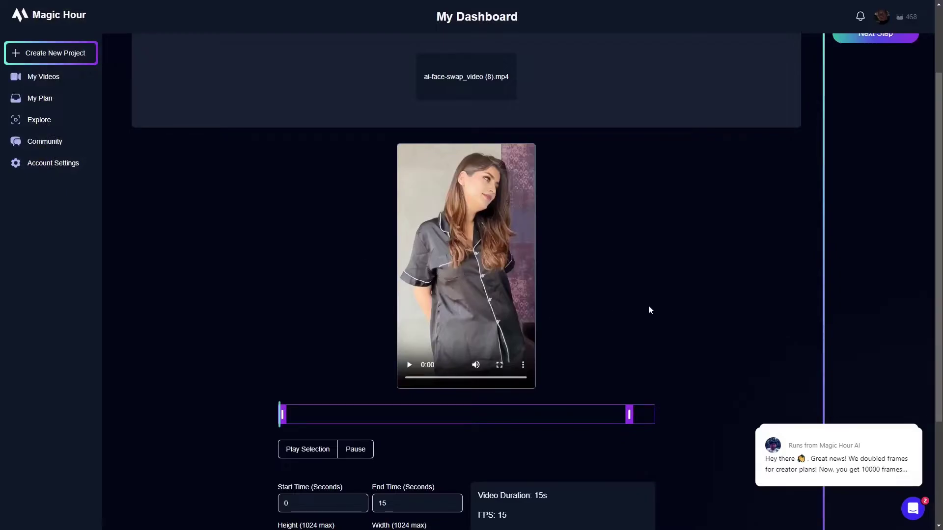
Step: Play the uploaded 15-second ai-face-swap_video (8).mp4 clip in the preview player
scroll(648, 309, up, 2)
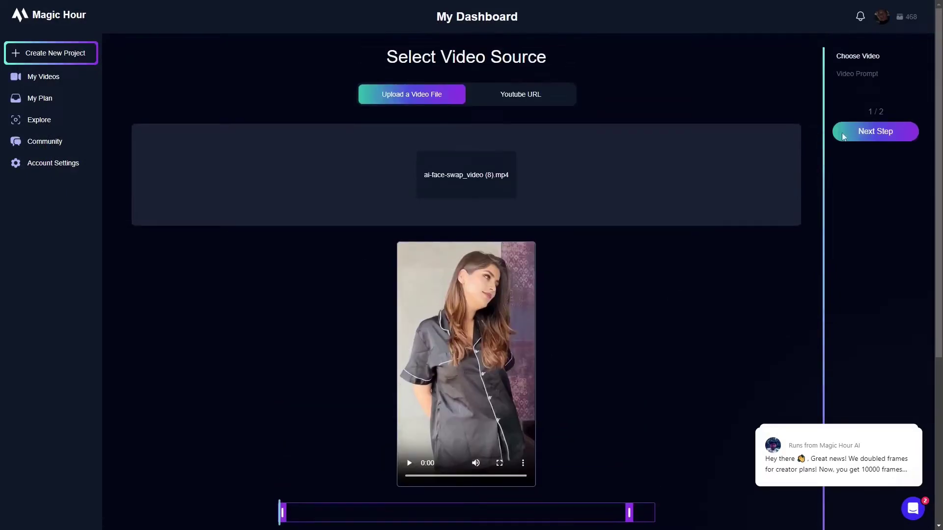
scroll(608, 256, down, 3)
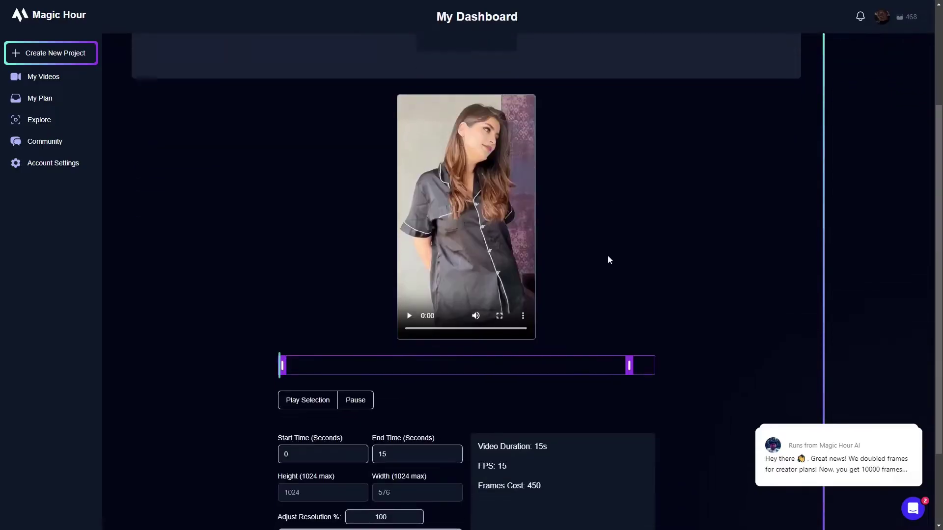
scroll(608, 254, down, 1)
scroll(593, 262, up, 1)
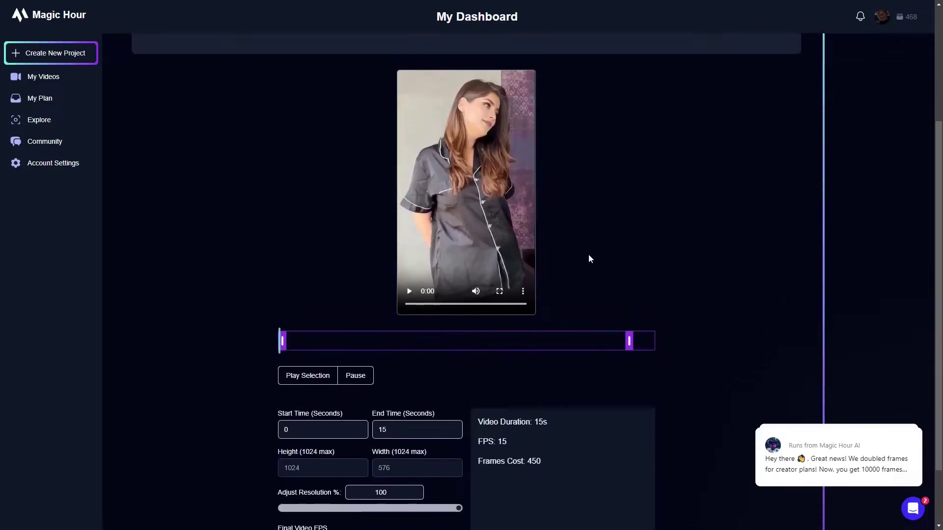
click(468, 252)
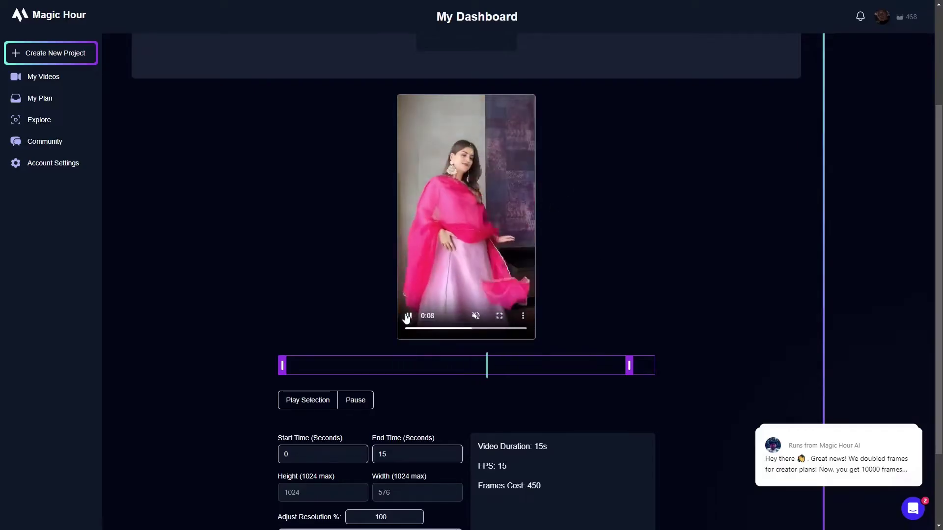
Step: Pause the preview and trim the clip to 0–9.6 seconds, costing 288 frames
click(410, 317)
drag(625, 367, 504, 366)
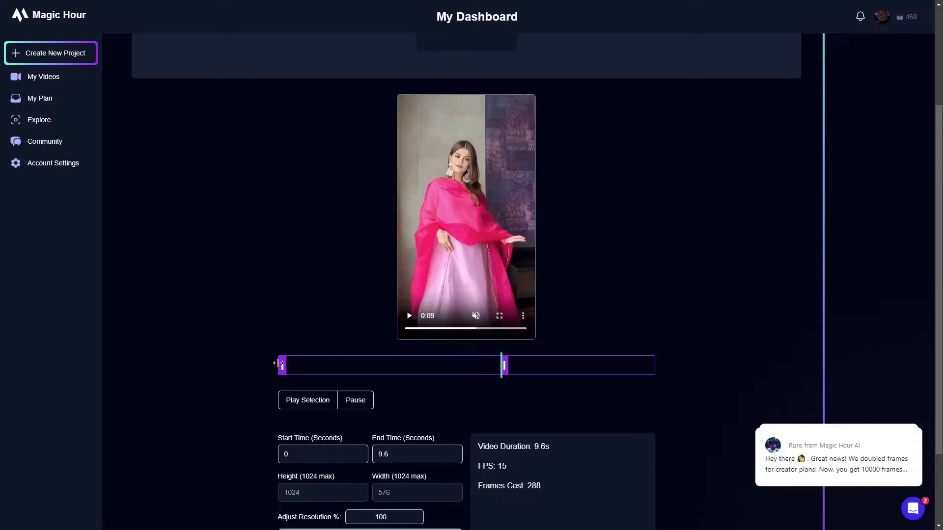
drag(278, 363, 246, 366)
scroll(246, 366, down, 2)
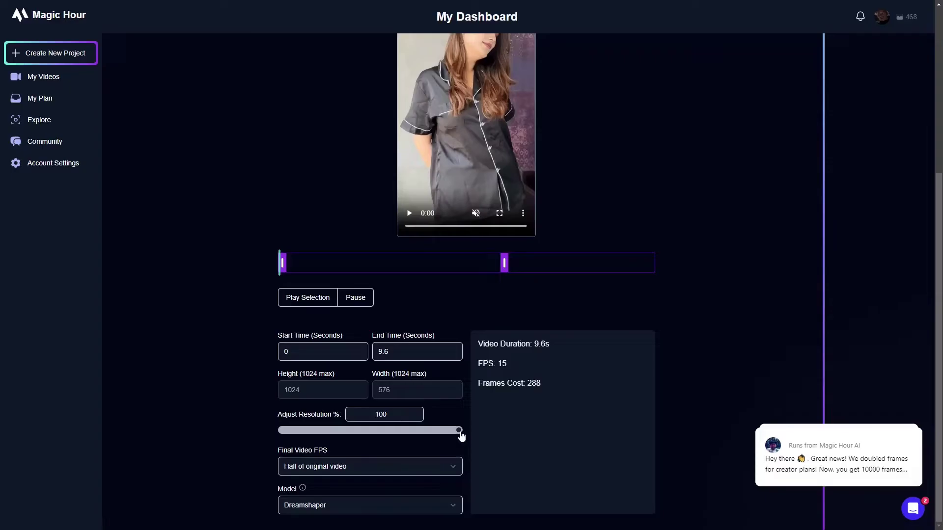
drag(459, 433, 354, 434)
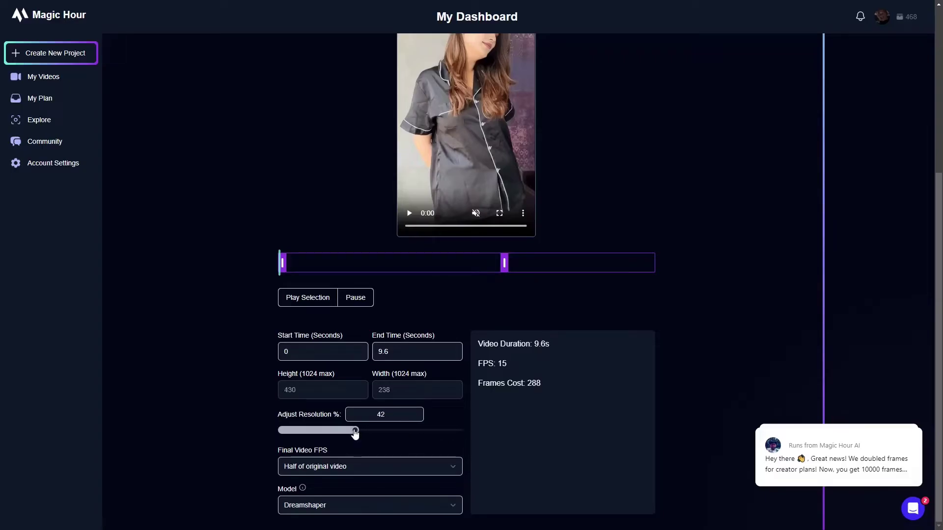
scroll(483, 412, up, 3)
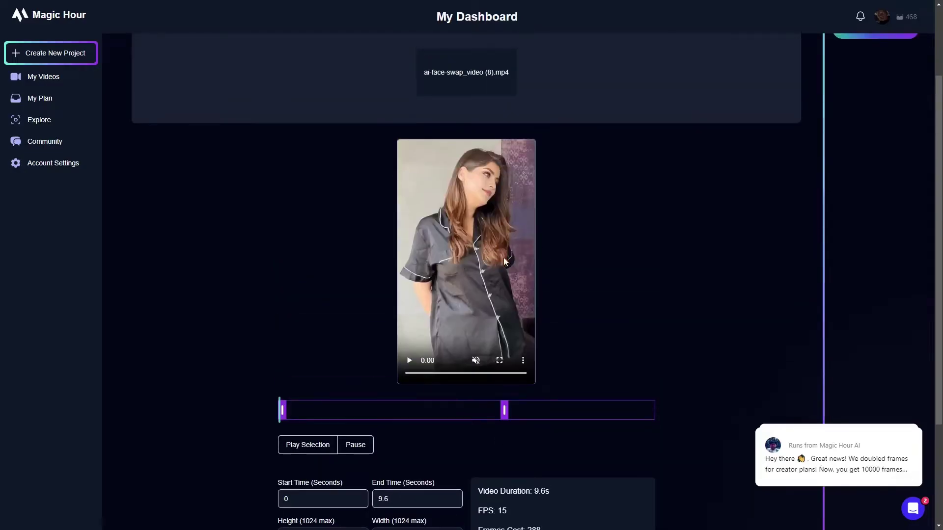
scroll(530, 334, down, 3)
drag(356, 434, 464, 429)
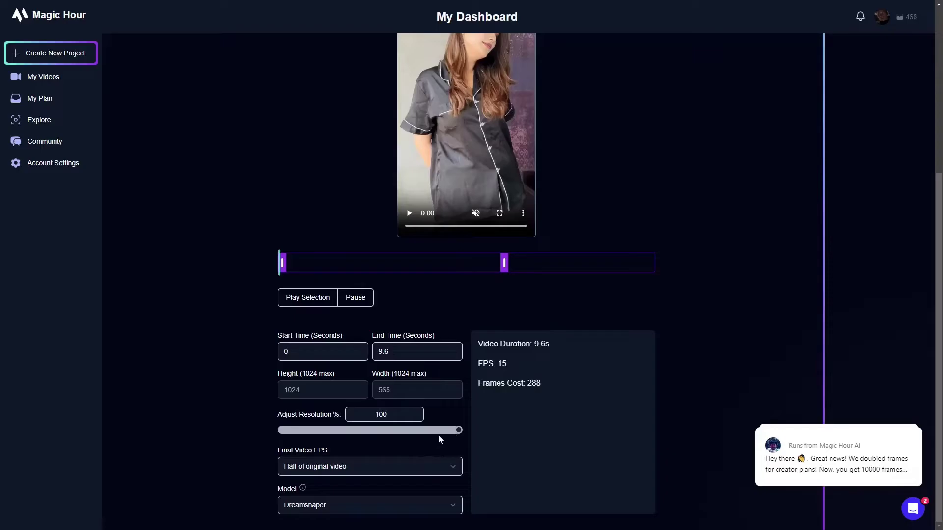
scroll(526, 438, up, 2)
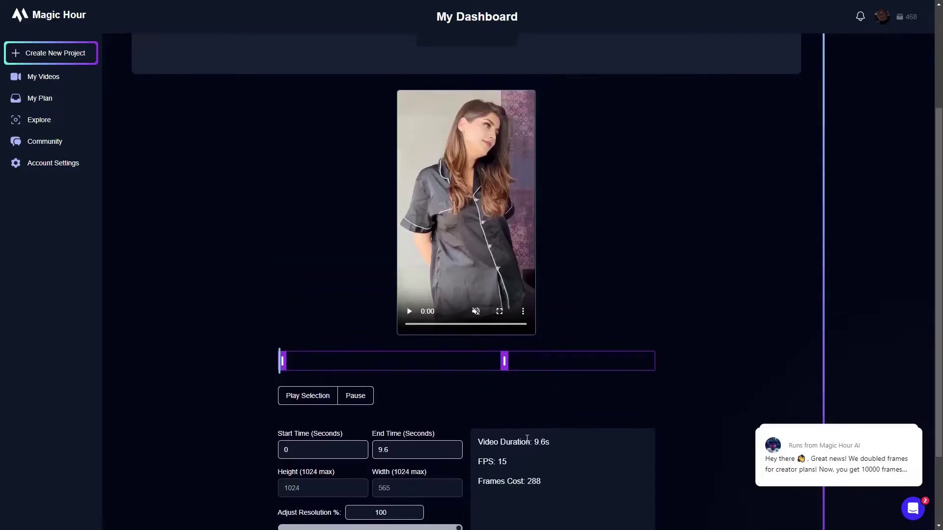
scroll(527, 439, down, 2)
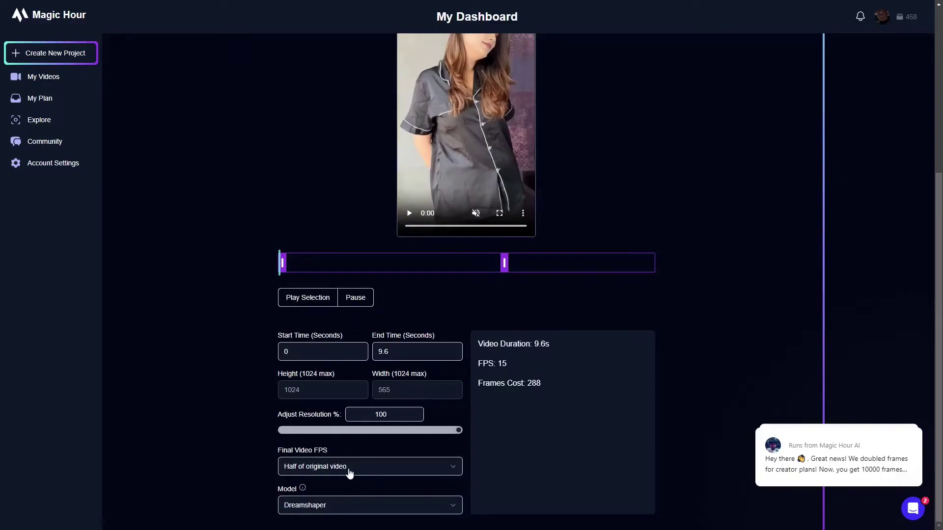
Step: Compare Final Video FPS options: 'Match original video' gives 30 FPS, 'Half of original' 15 FPS
click(418, 473)
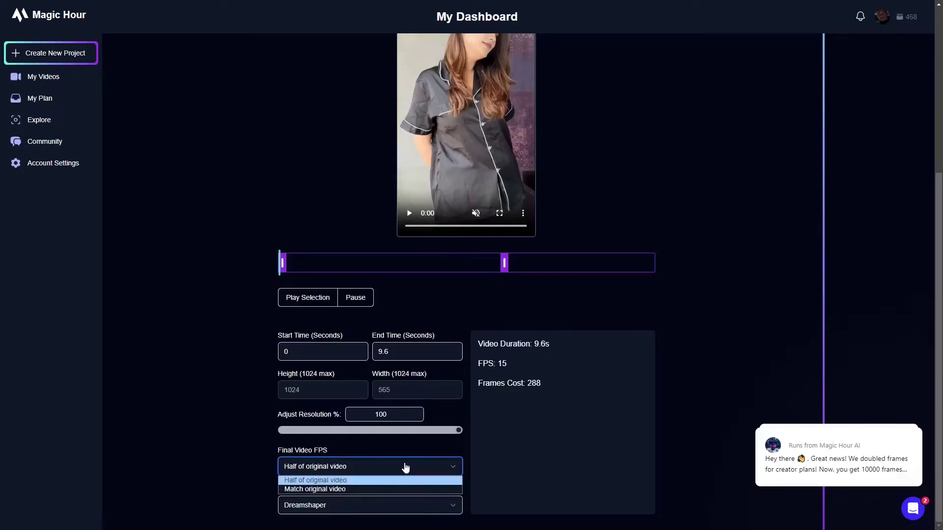
click(369, 490)
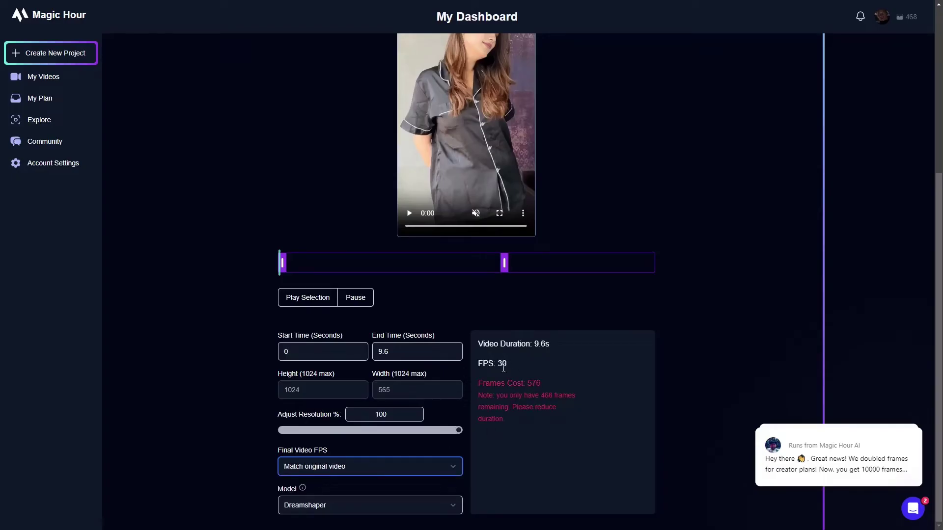
drag(499, 363, 511, 362)
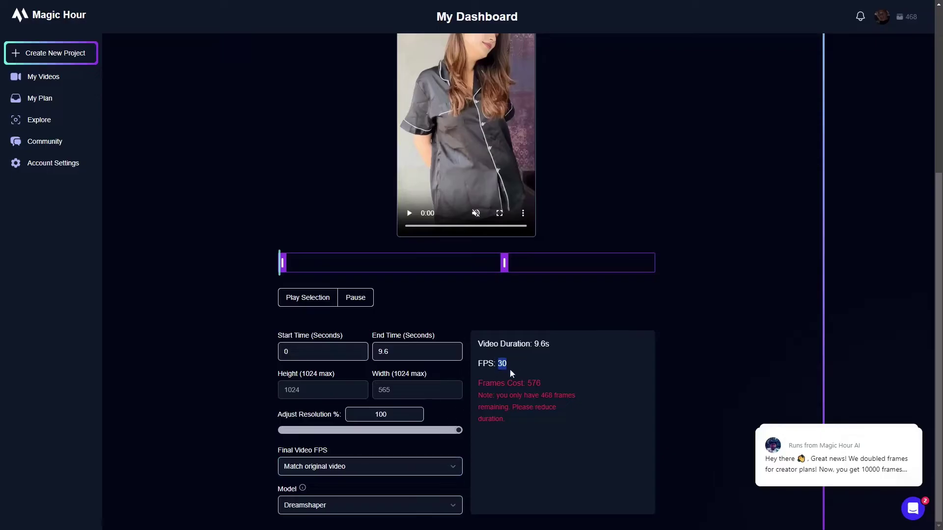
click(386, 462)
click(358, 478)
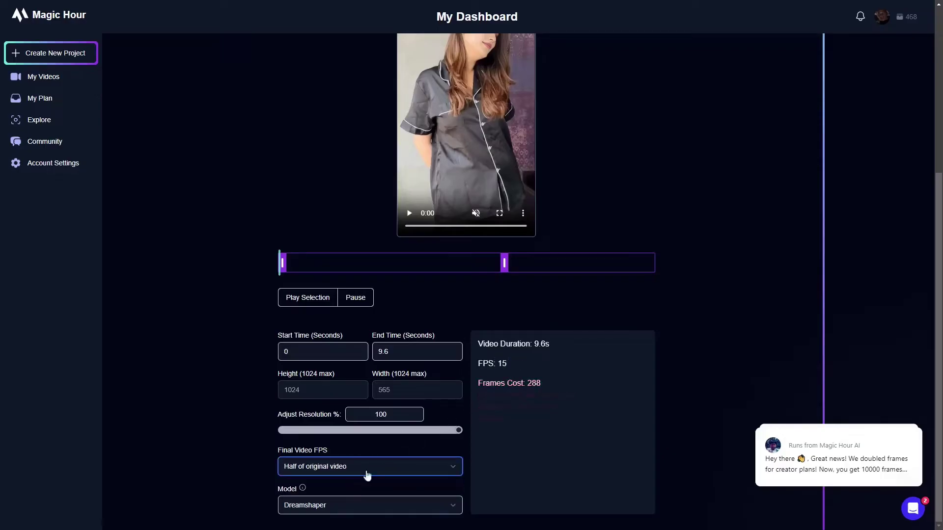
drag(496, 363, 512, 364)
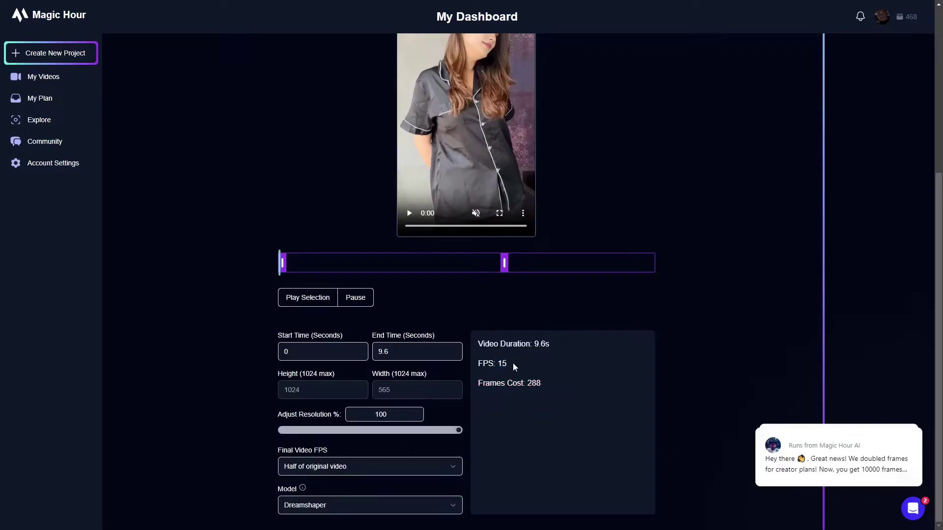
click(531, 381)
Step: Set Final Video FPS to 'Match original video' and select the 576 frames cost
click(366, 468)
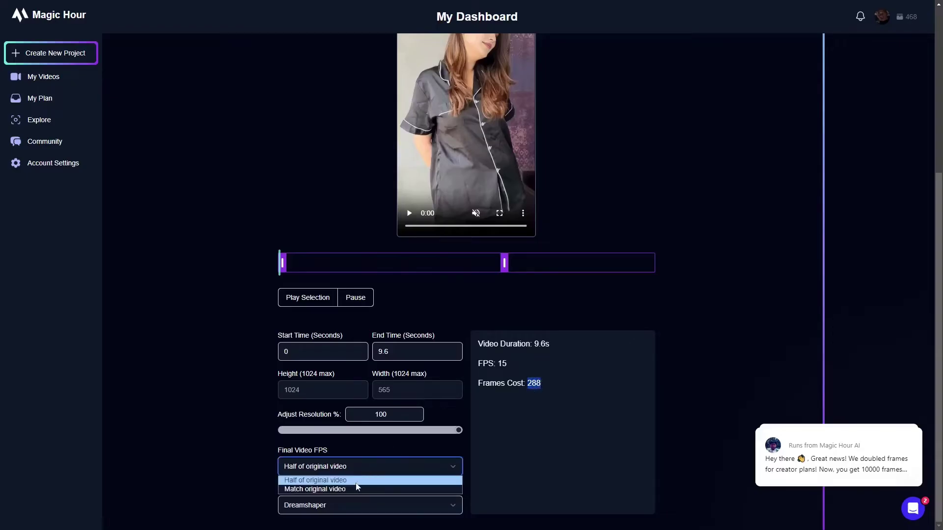
click(357, 489)
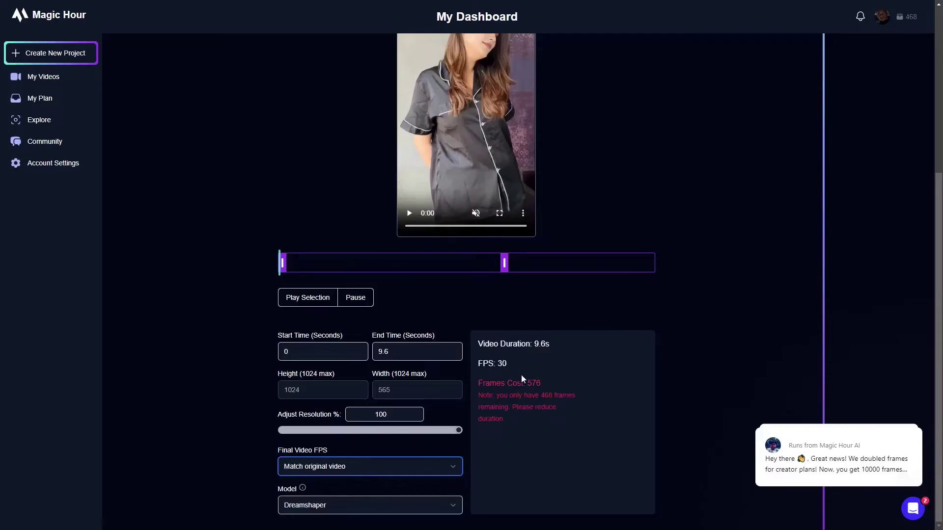
drag(525, 383, 534, 383)
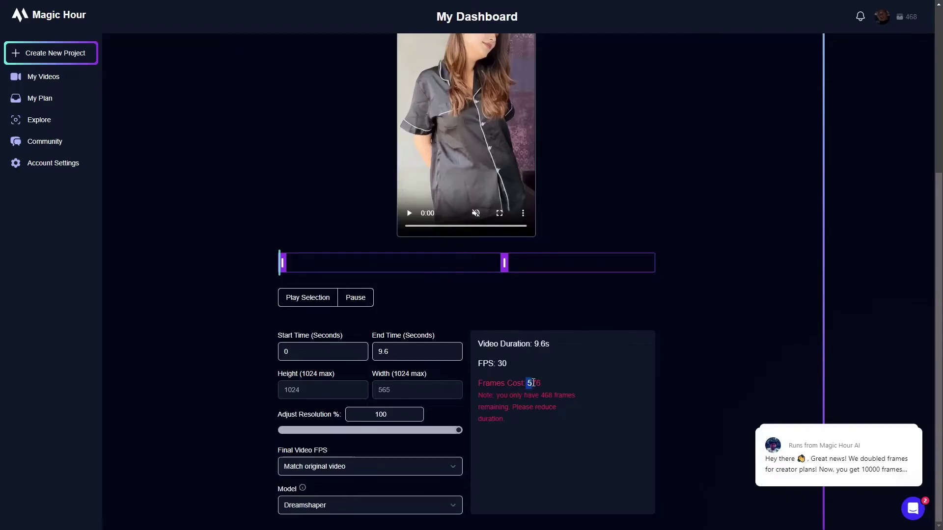
double_click(543, 382)
Step: Set Final Video FPS back to 'Half of original video', lowering the cost to 288
click(343, 466)
click(329, 480)
click(359, 441)
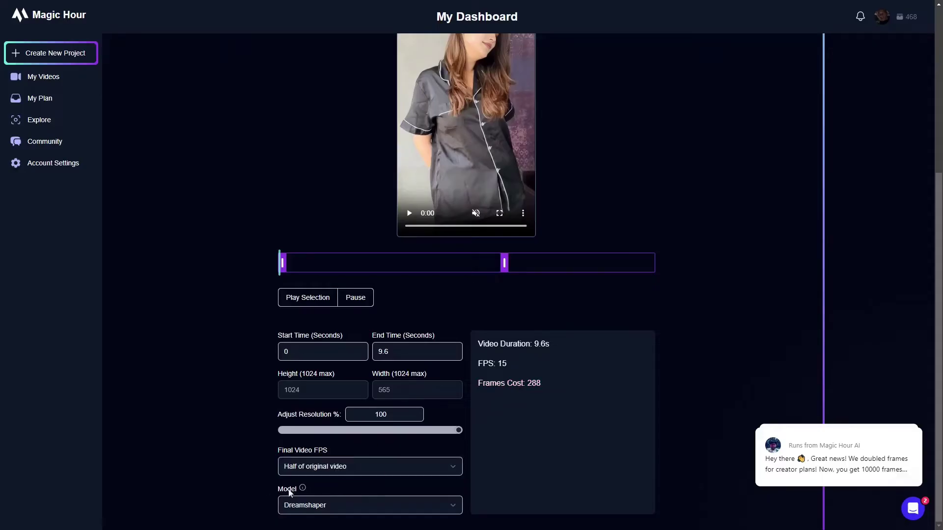
Step: Try the Realistic model, then switch the model back to Dreamshaper
mouse_move(303, 488)
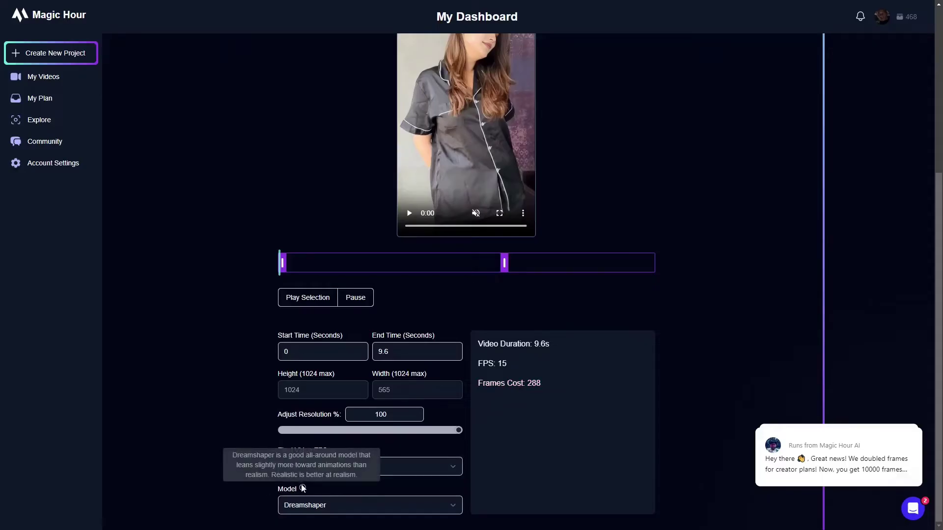
click(351, 507)
click(348, 491)
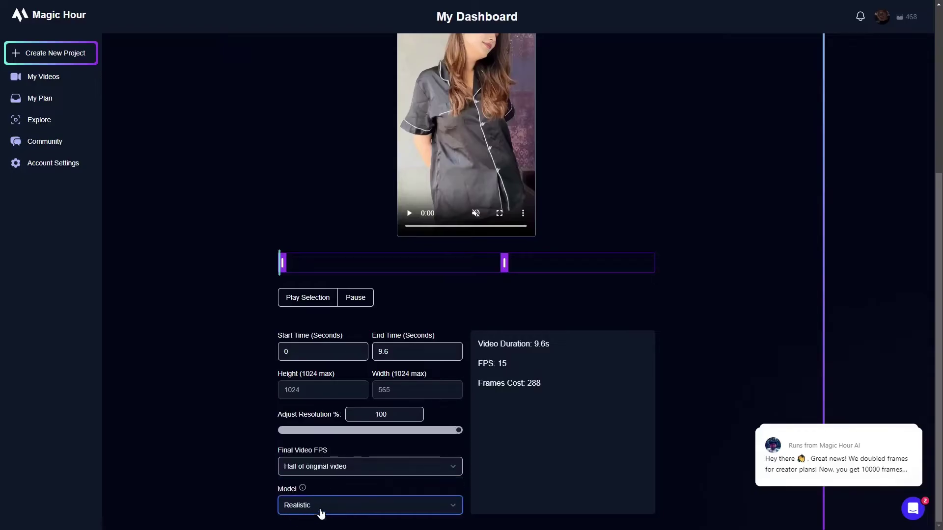
click(358, 511)
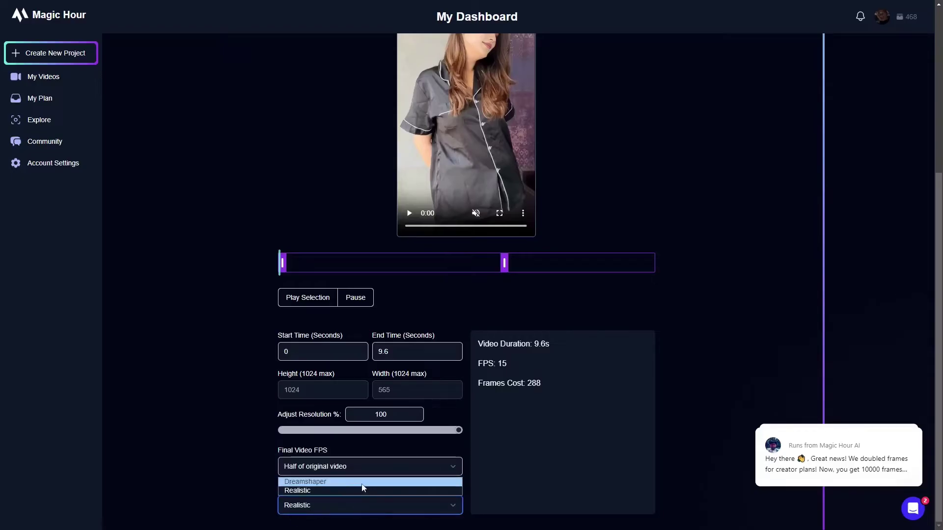
click(362, 483)
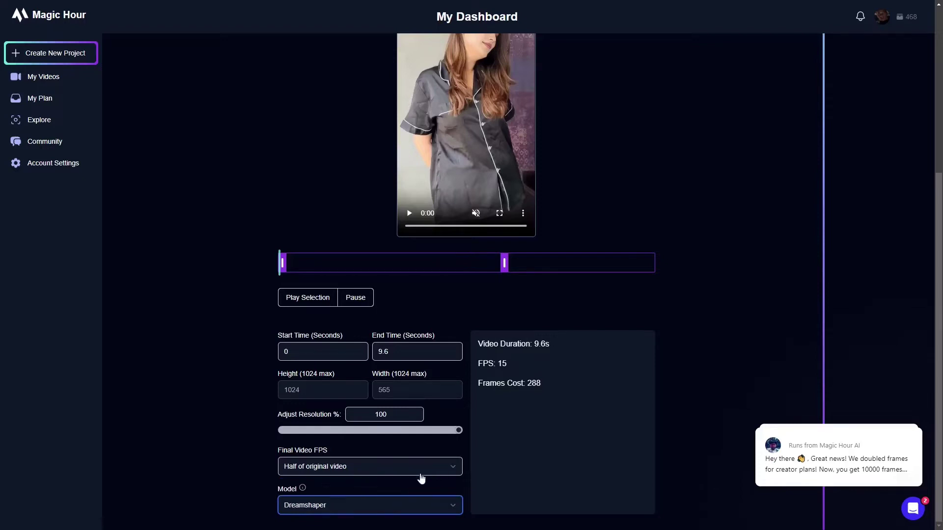
scroll(659, 440, up, 5)
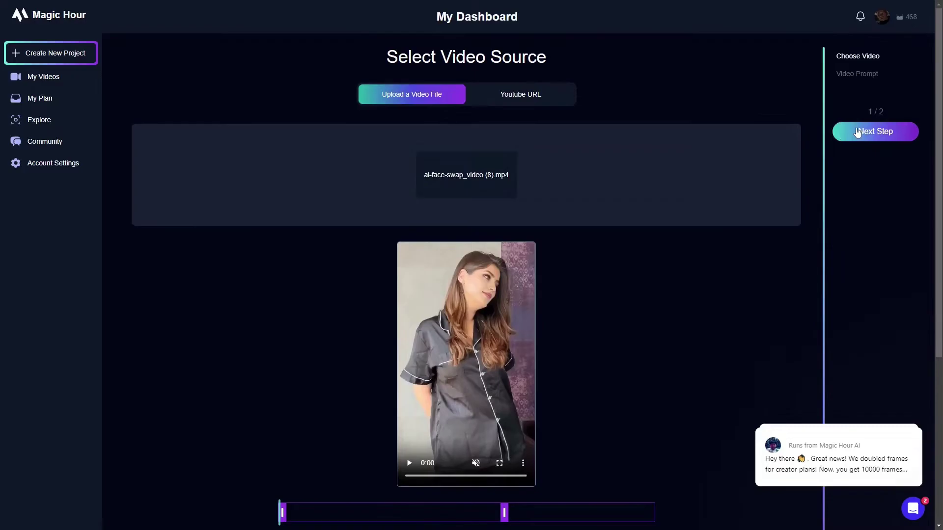
Step: Advance to the Prompt Your Video step and load more art style templates
click(859, 132)
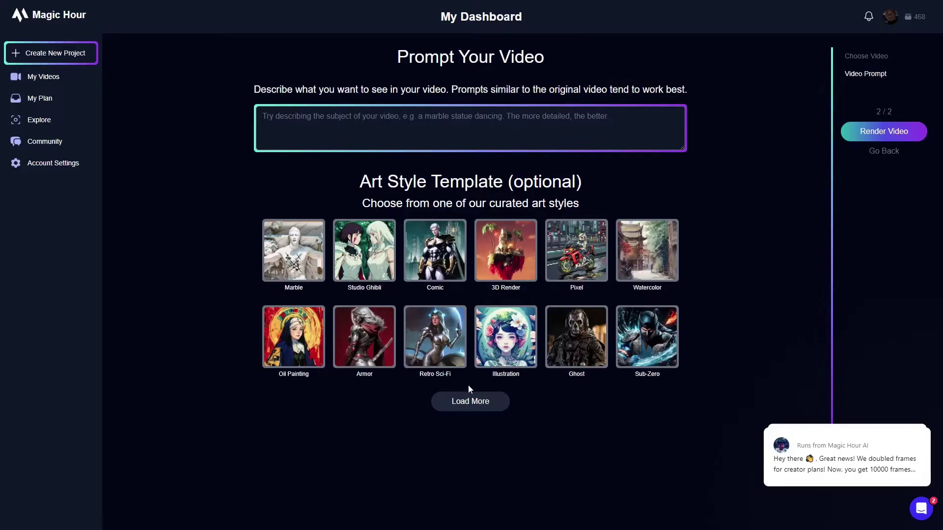
click(463, 411)
scroll(465, 414, down, 2)
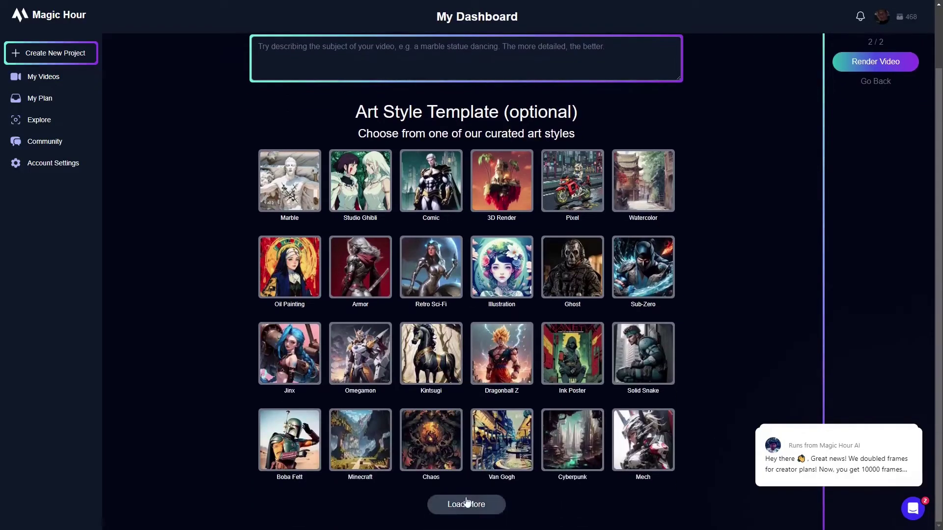
scroll(504, 334, up, 2)
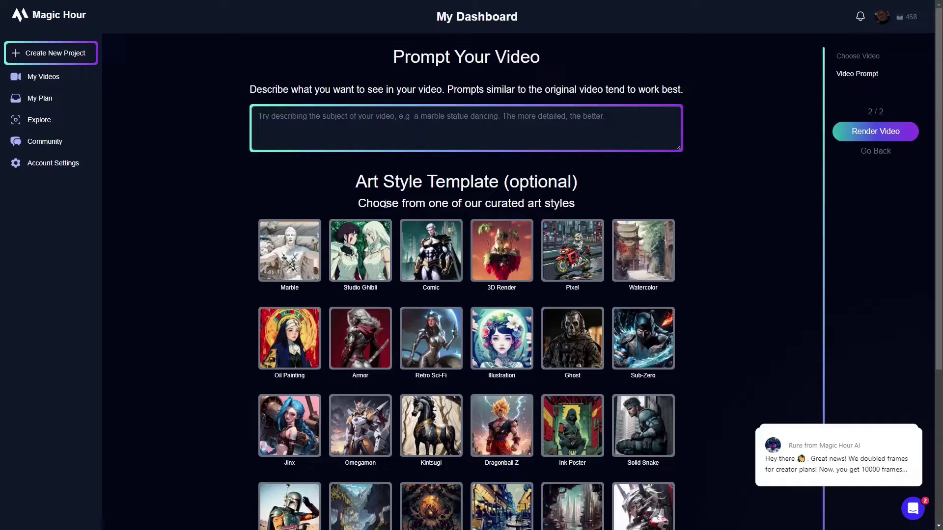
scroll(359, 238, down, 2)
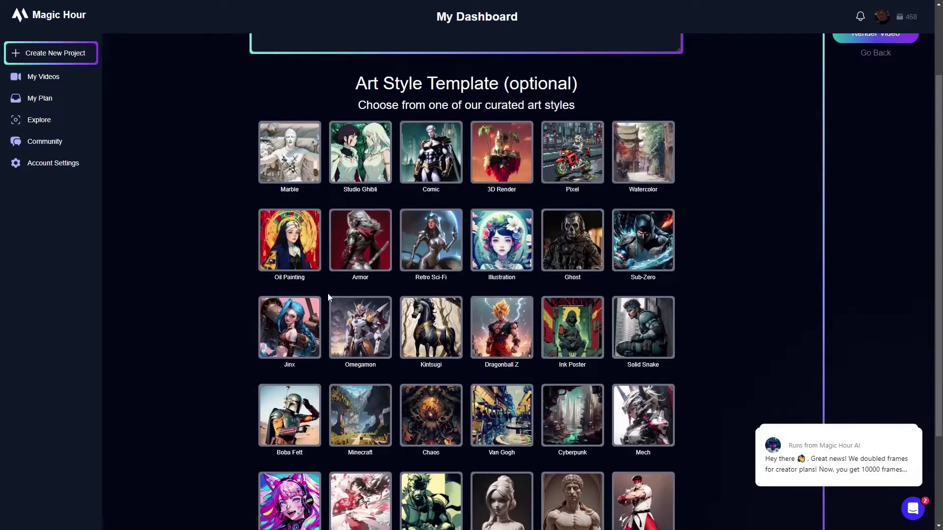
scroll(328, 293, down, 2)
scroll(309, 303, up, 1)
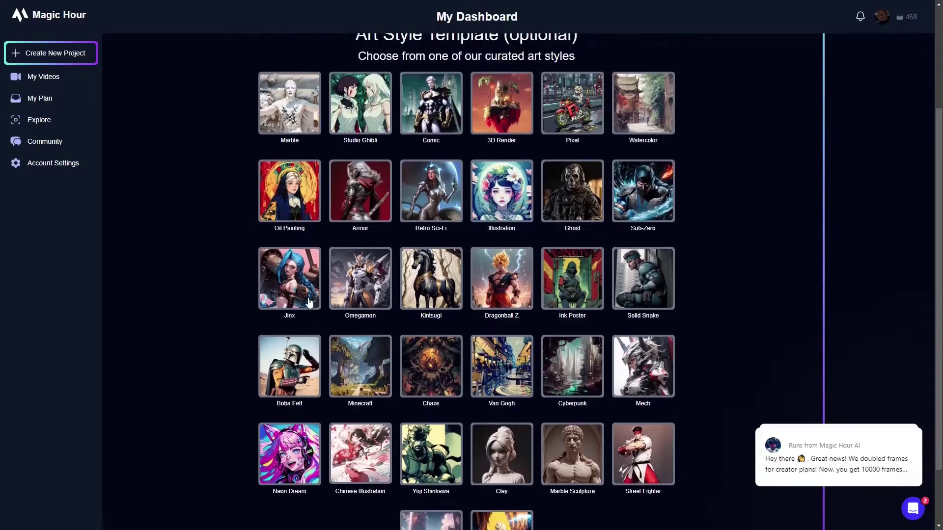
Step: Try the Jinx and Kintsugi art styles, then settle on Sub-Zero
click(277, 284)
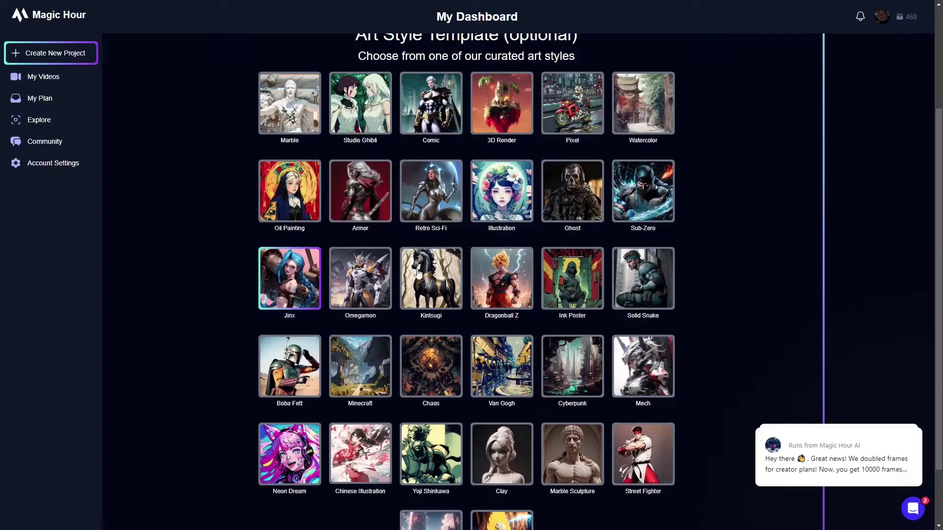
click(429, 280)
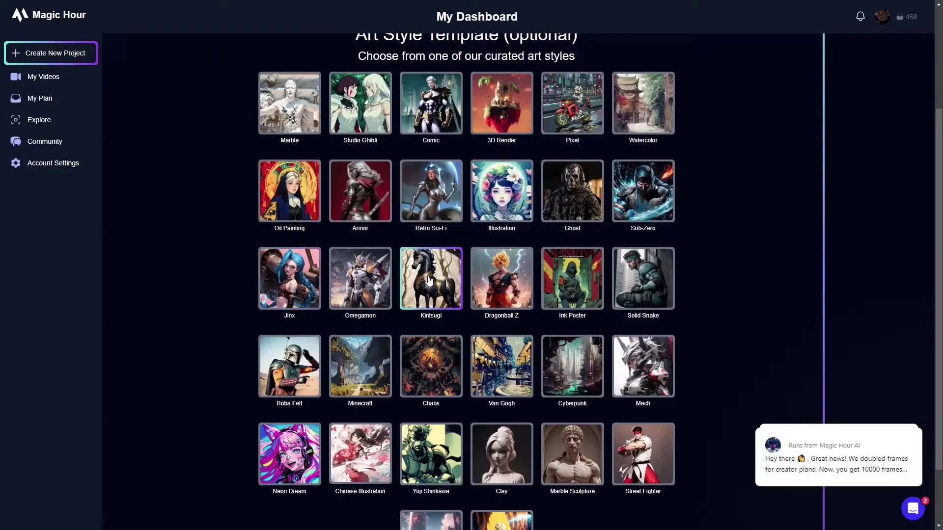
click(643, 208)
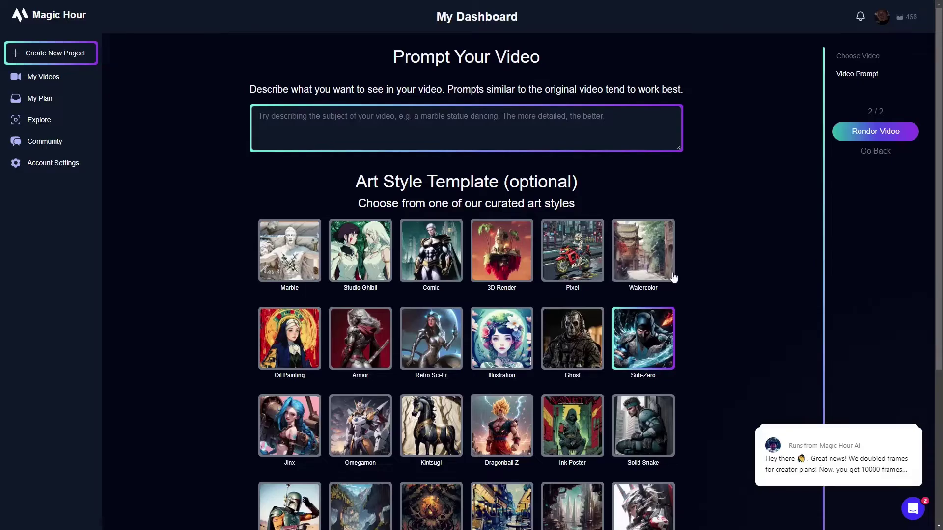
scroll(617, 281, down, 2)
scroll(616, 281, down, 2)
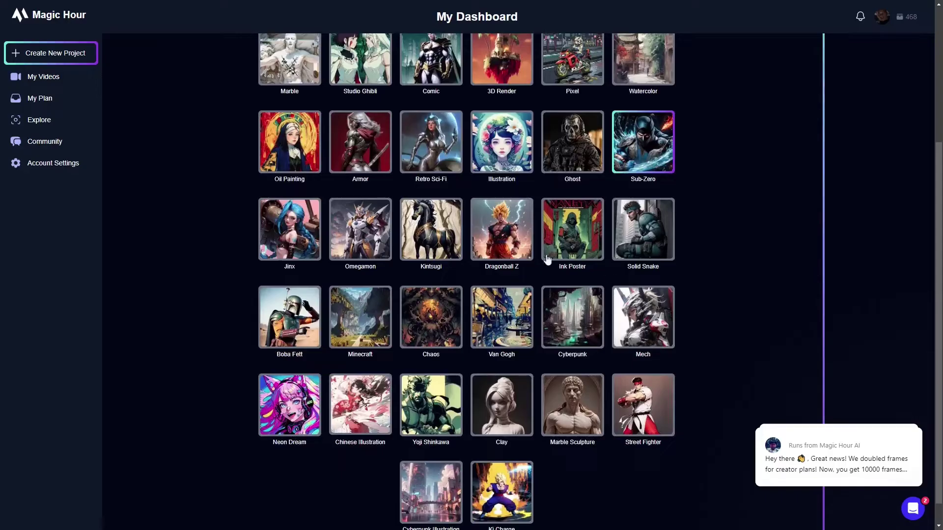
scroll(522, 338, up, 4)
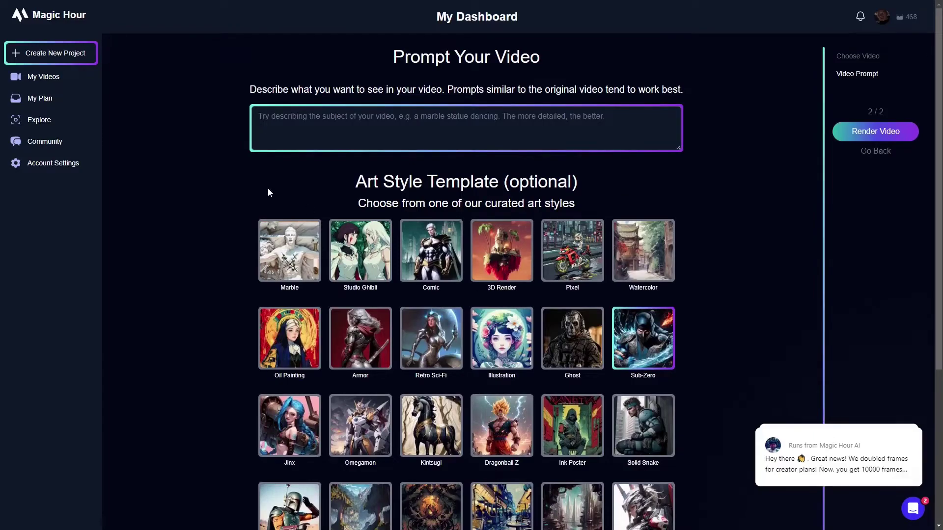
scroll(227, 186, down, 5)
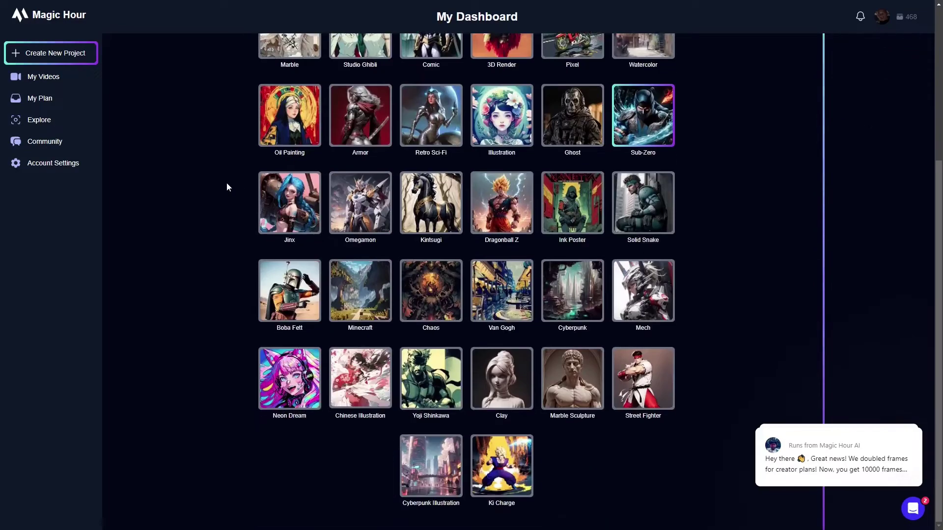
scroll(227, 186, up, 5)
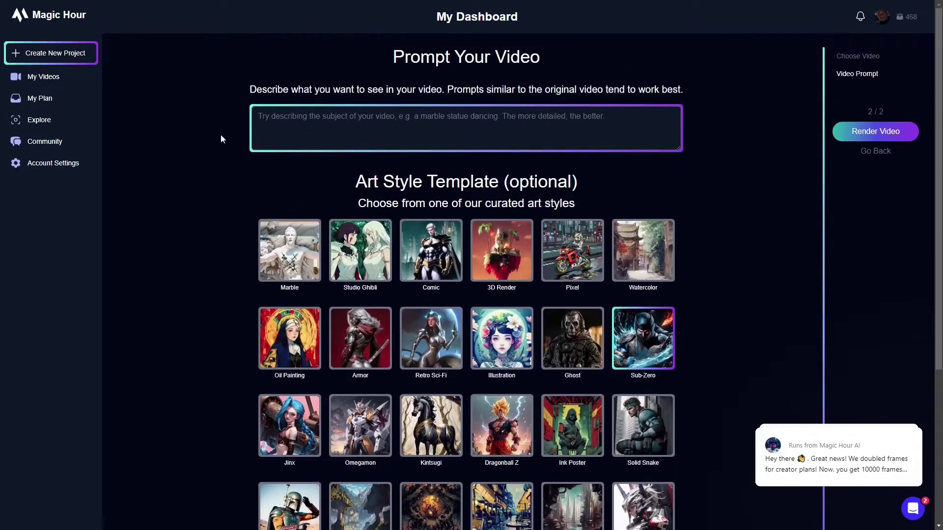
Step: Leave the unfinished project for My Videos and open the ai-face-swap_video (8).mp4 project
click(73, 81)
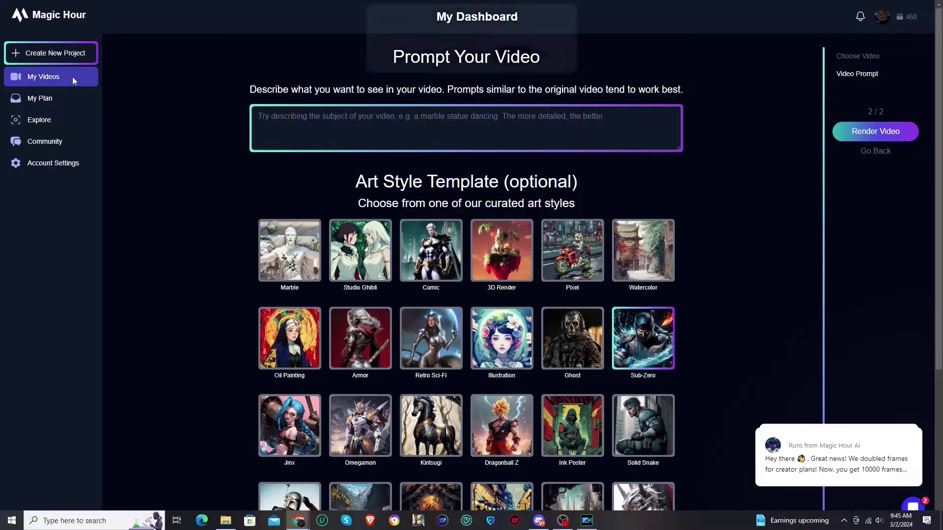
click(513, 56)
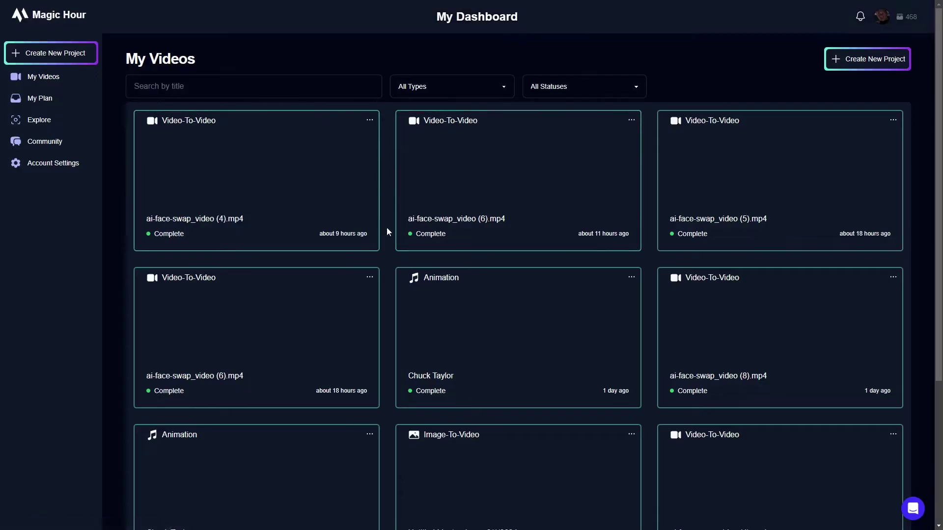
scroll(395, 250, down, 3)
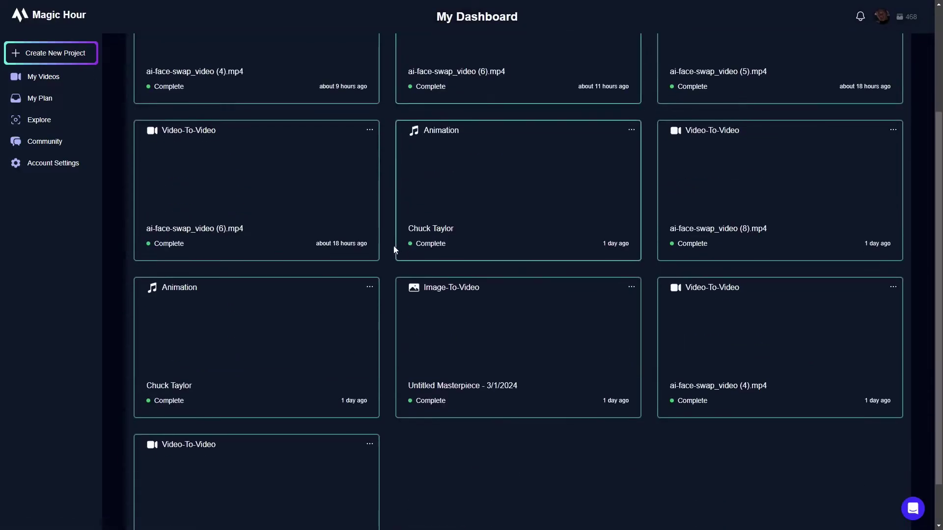
scroll(390, 248, down, 1)
scroll(386, 262, up, 4)
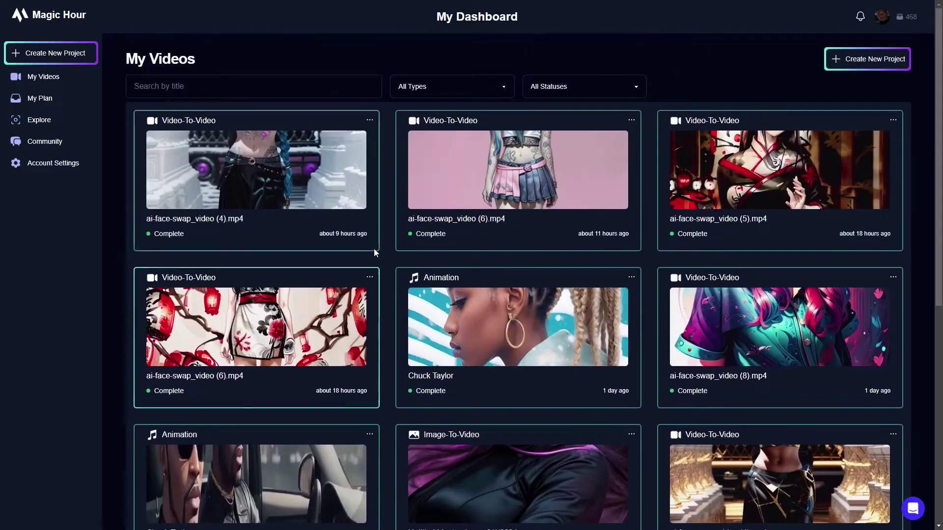
scroll(375, 249, down, 1)
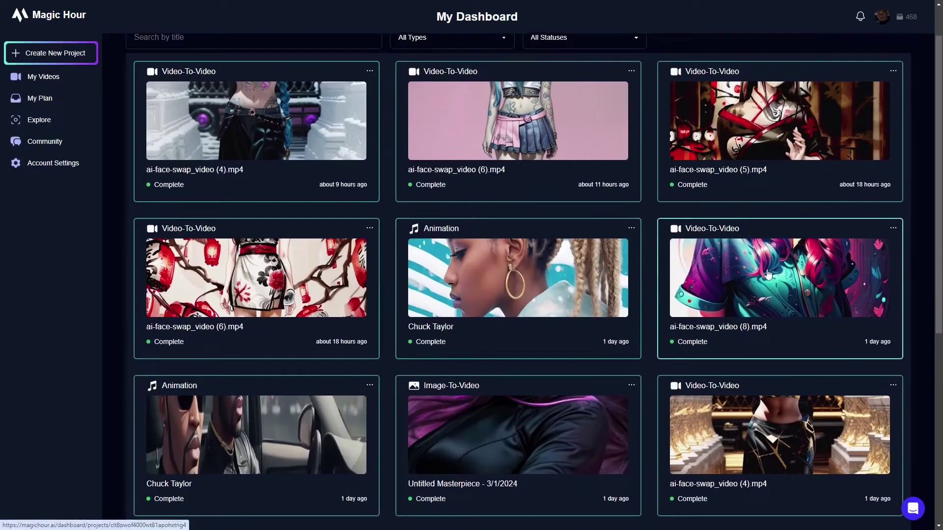
click(750, 272)
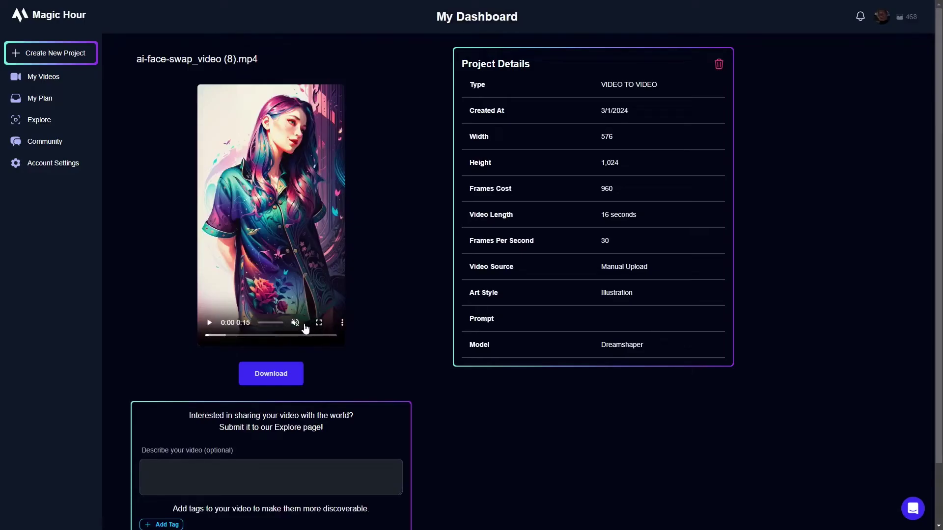
Step: Play the finished ai-face-swap_video (8).mp4 full screen, then highlight its Illustration art style
click(309, 324)
click(211, 403)
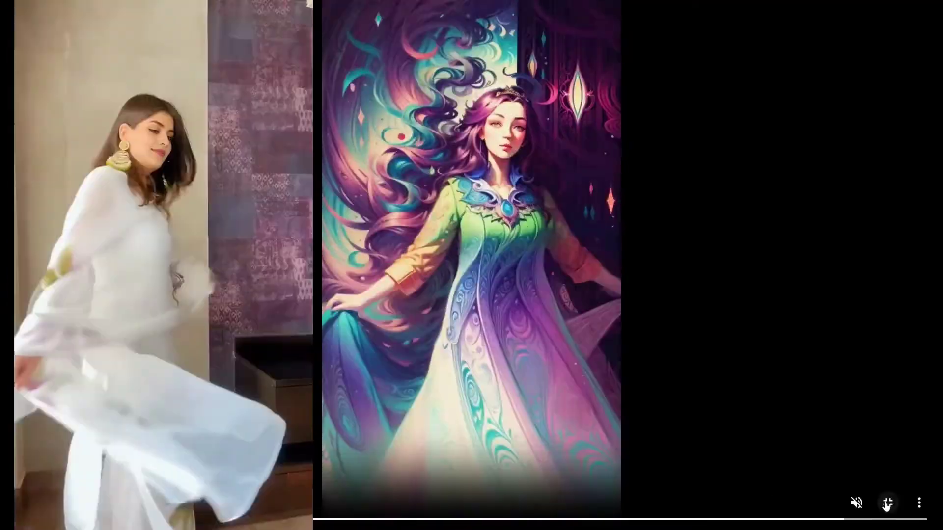
click(887, 502)
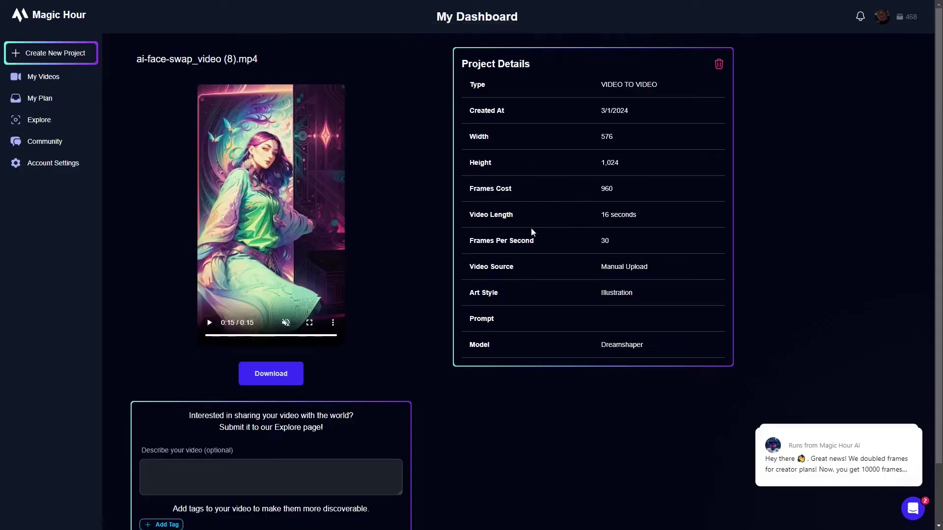
drag(582, 295, 675, 297)
Step: Go back to My Videos and open the ai-face-swap_video (6).mp4 project
key(alt+Left)
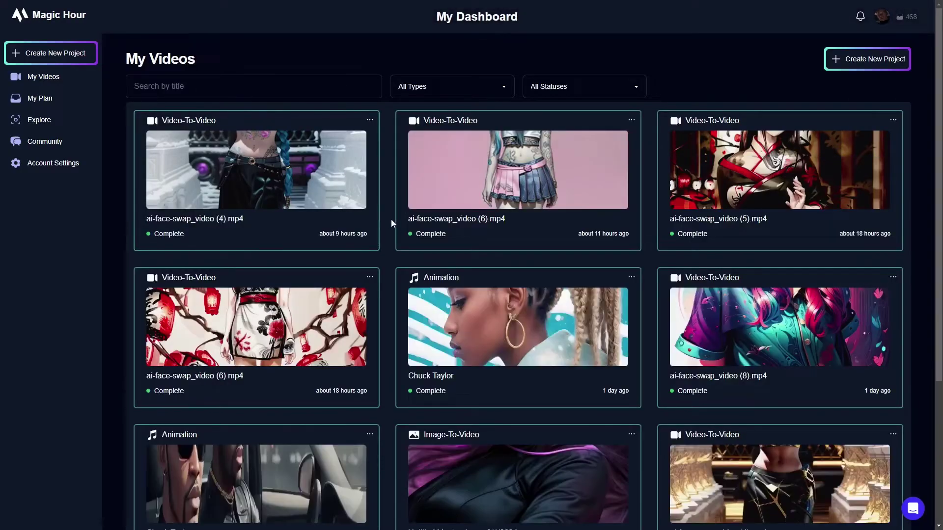
scroll(397, 228, down, 4)
scroll(397, 226, up, 3)
scroll(397, 226, down, 2)
scroll(397, 226, up, 3)
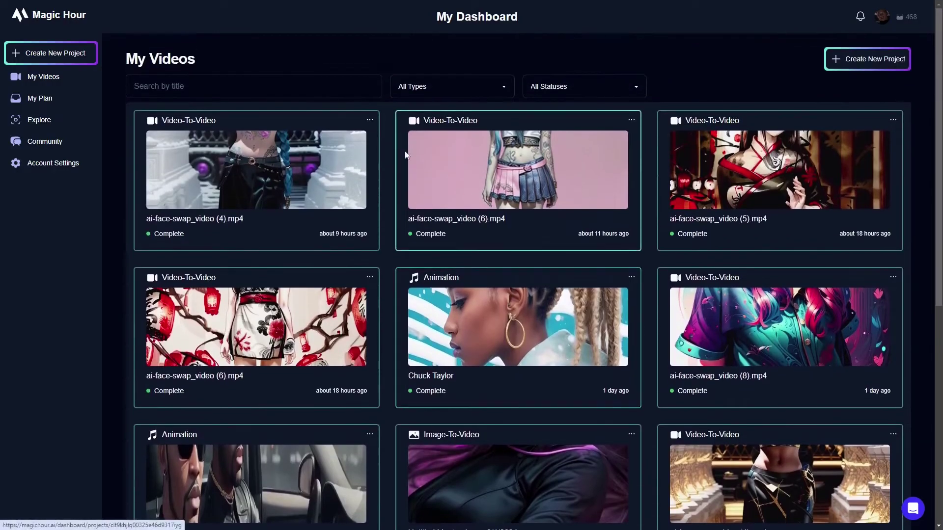
click(500, 162)
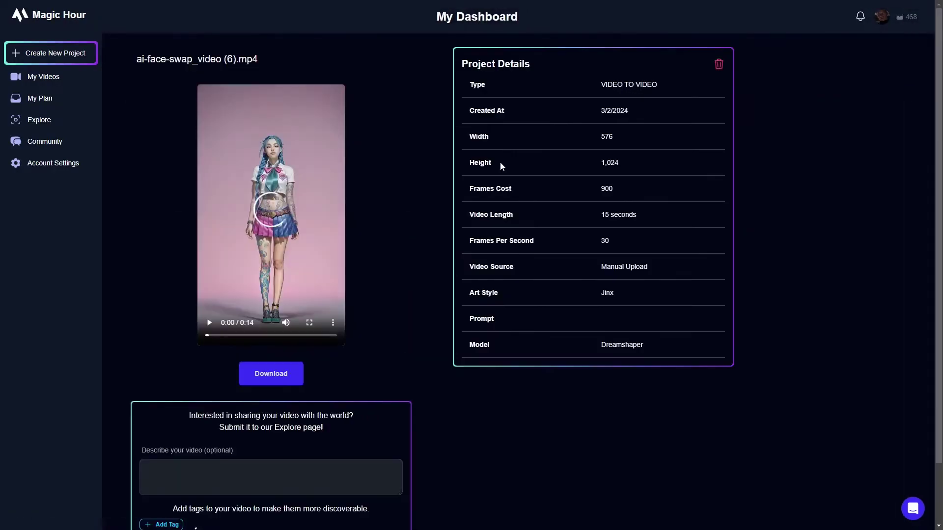
Step: Play the Jinx-styled video full screen, muted, replay it, then return to My Videos
click(310, 323)
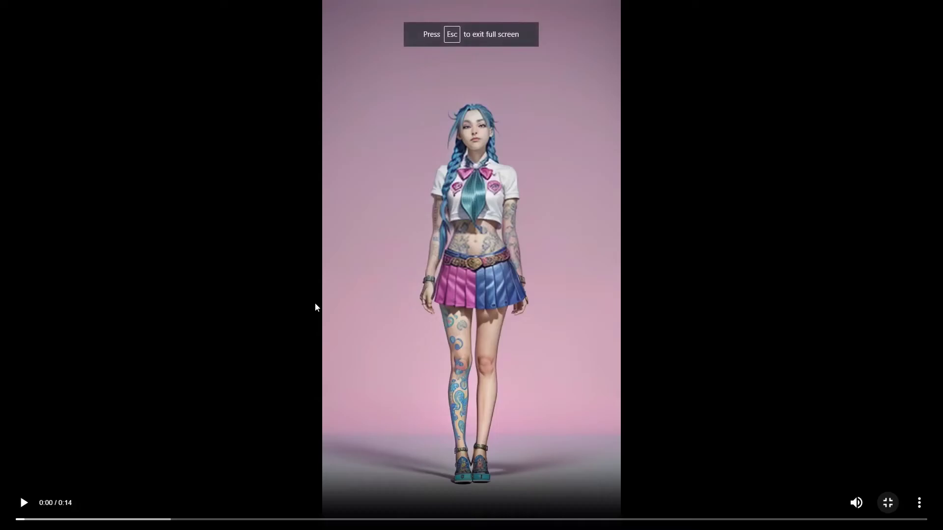
click(23, 503)
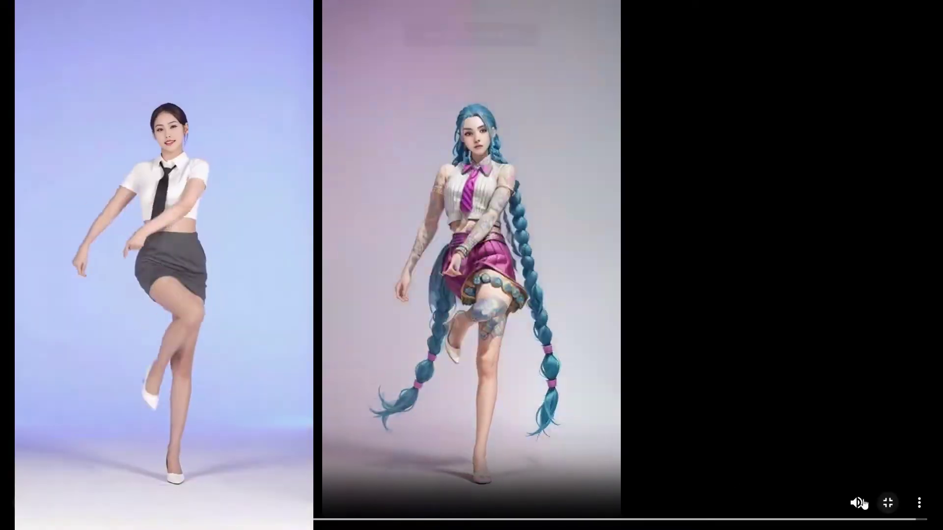
click(856, 502)
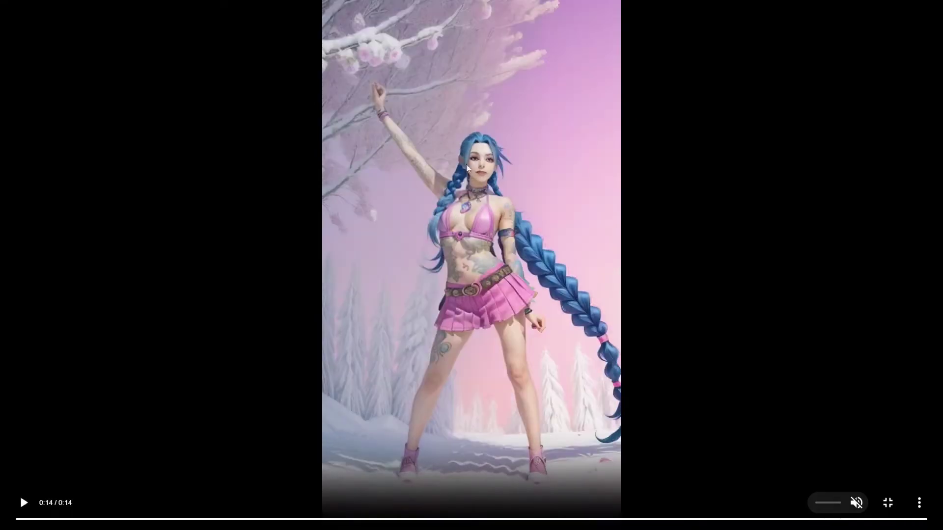
click(24, 503)
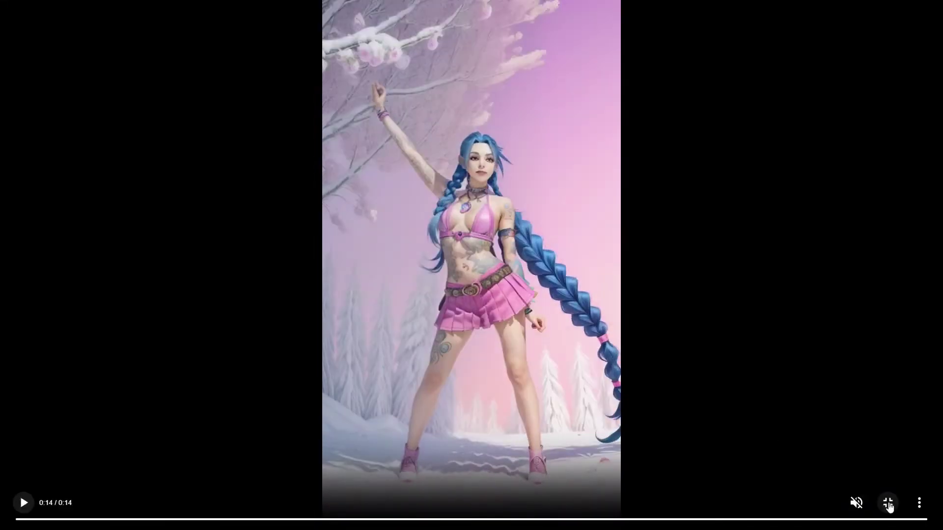
click(888, 502)
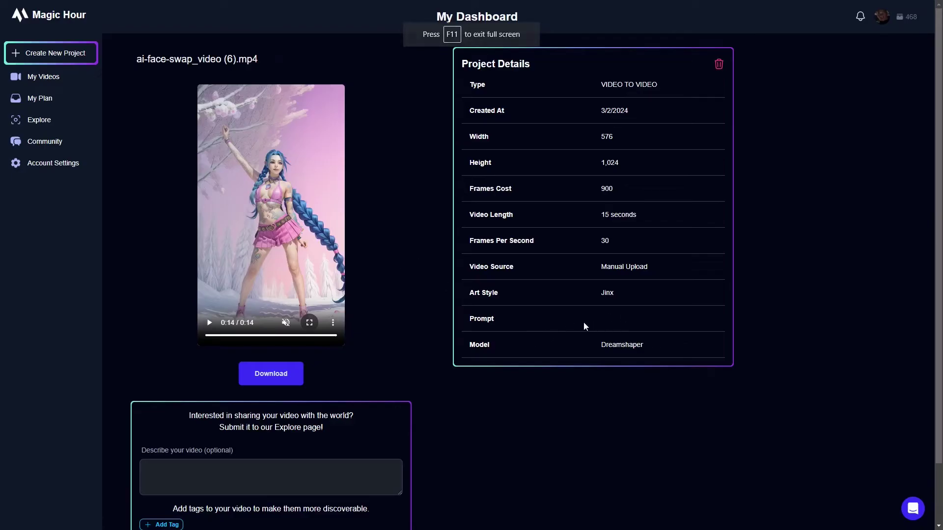
double_click(606, 293)
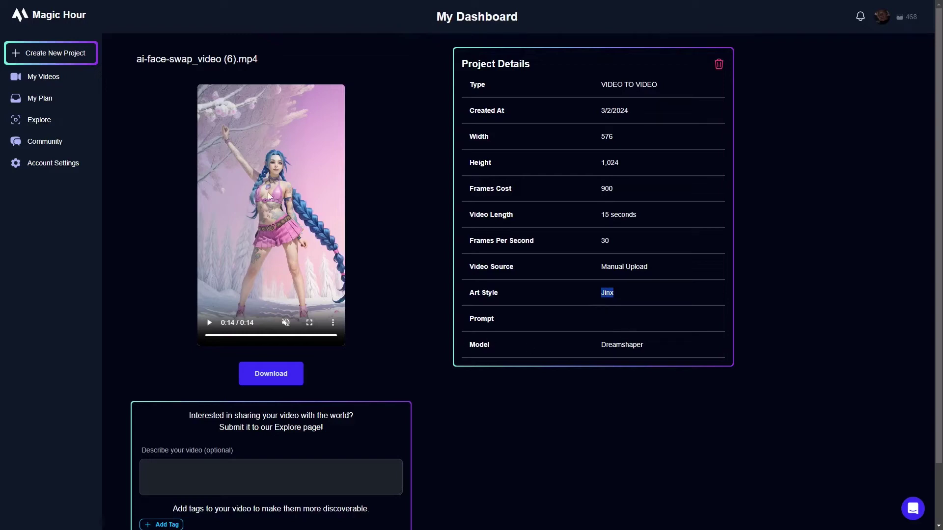
click(44, 77)
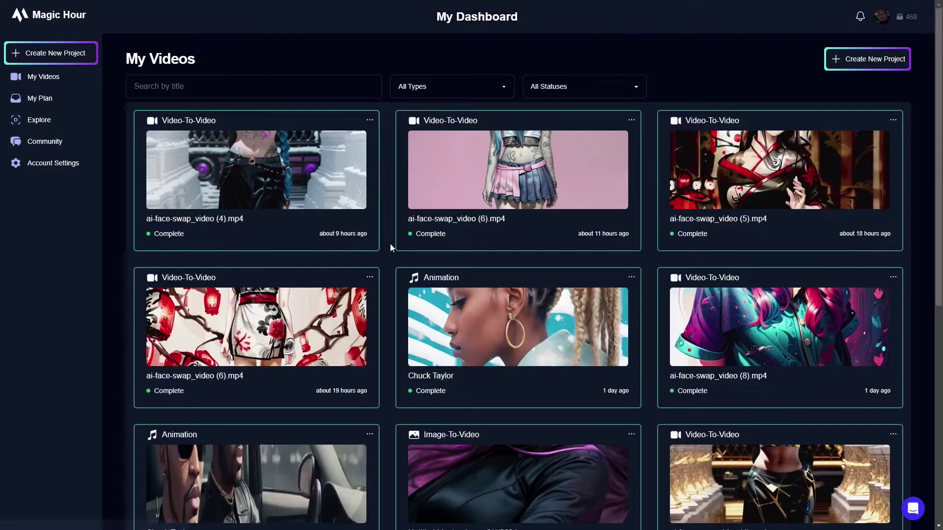
Step: Open the Kintsugi-styled ai-face-swap_video (4).mp4 and play it muted in full screen
scroll(394, 244, down, 3)
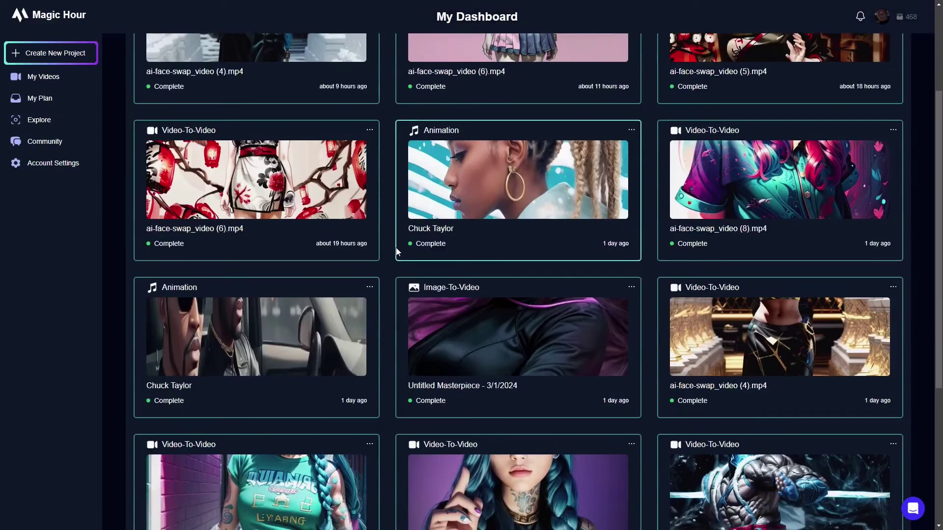
scroll(396, 250, down, 5)
scroll(552, 260, up, 2)
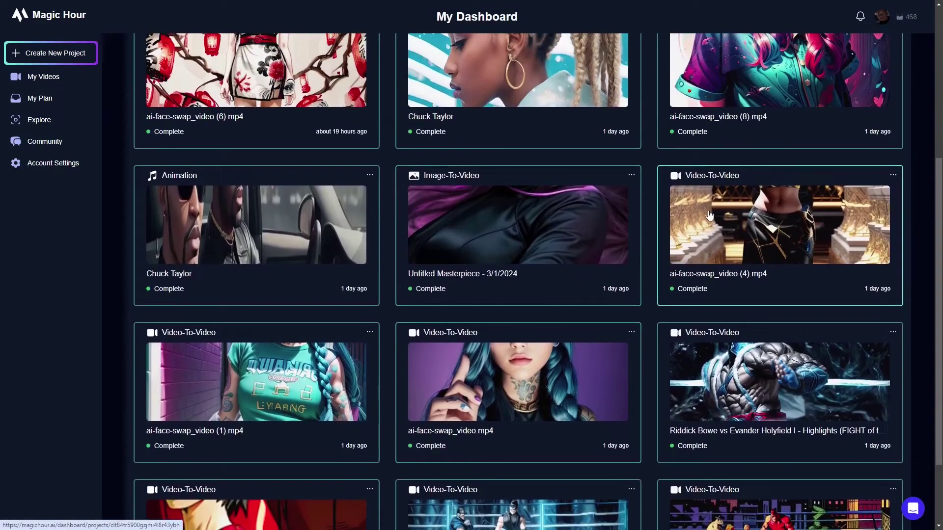
click(711, 212)
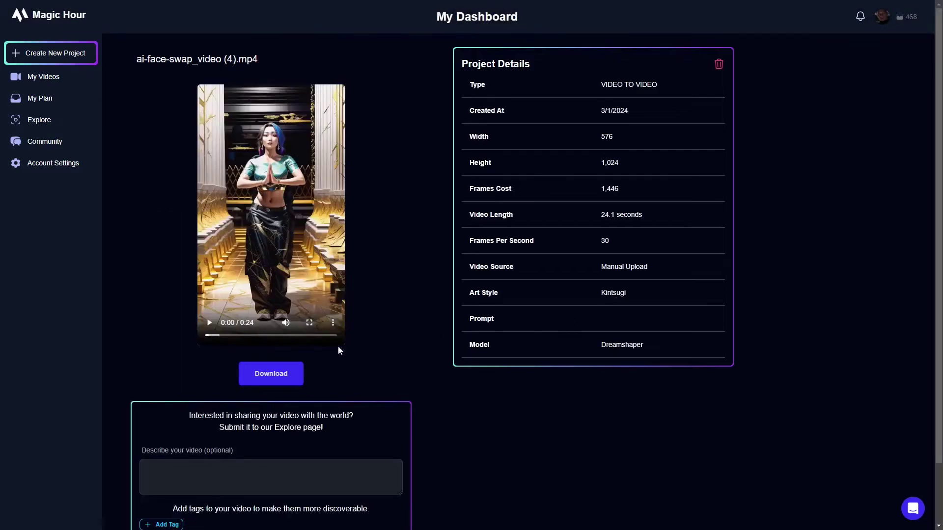
click(309, 323)
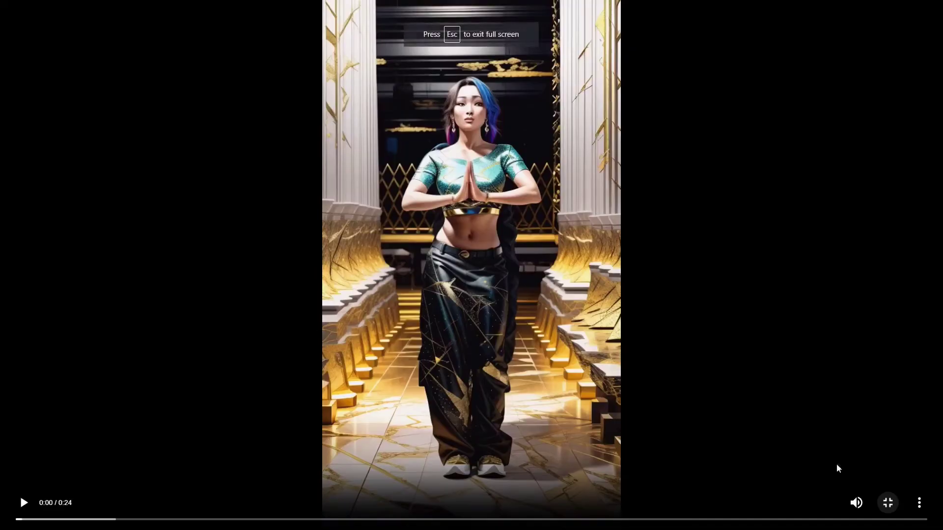
click(848, 504)
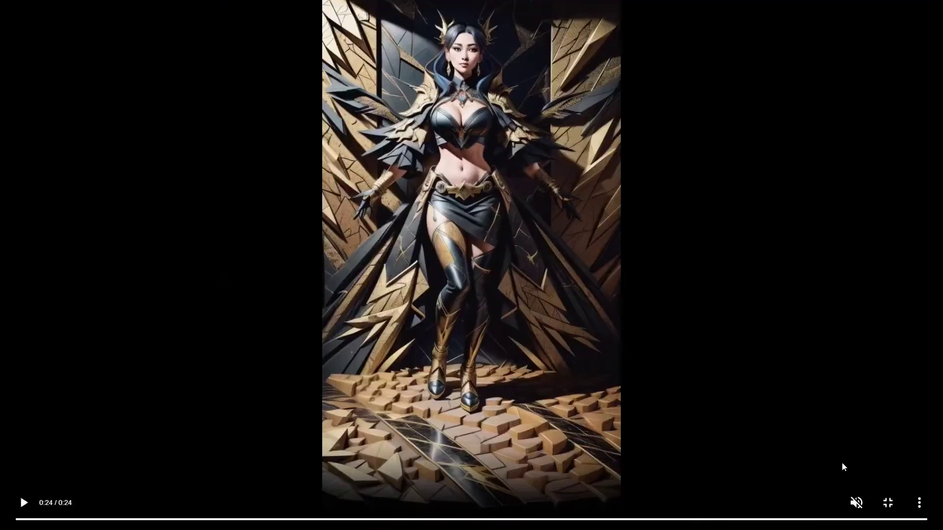
Step: Exit full screen and return to the My Videos list
click(889, 503)
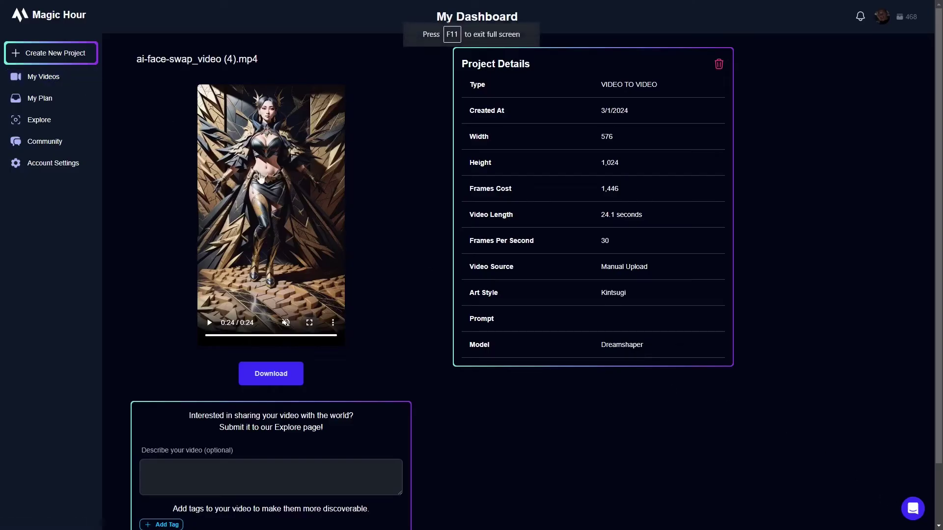
key(alt+Left)
scroll(219, 240, down, 6)
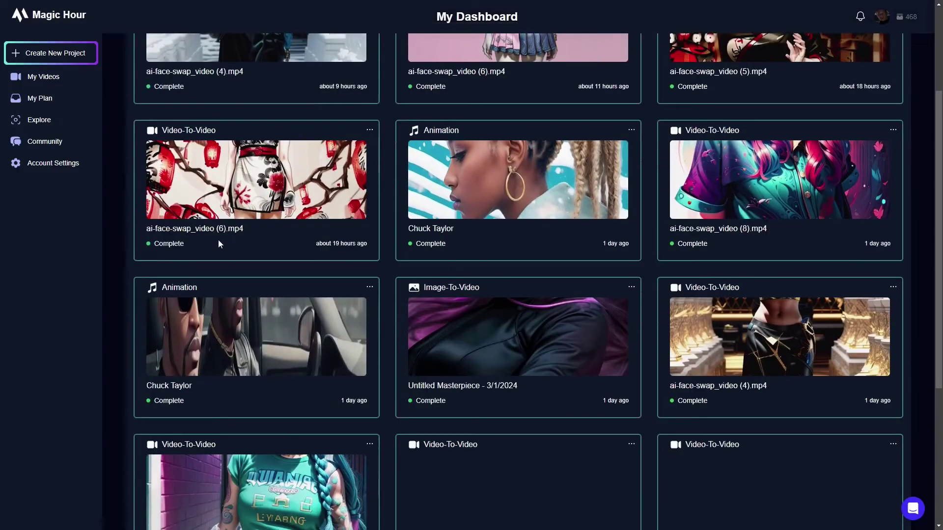
Step: Open ai-face-swap_video.mp4 and play its 7.7-second result full screen twice
scroll(219, 239, down, 1)
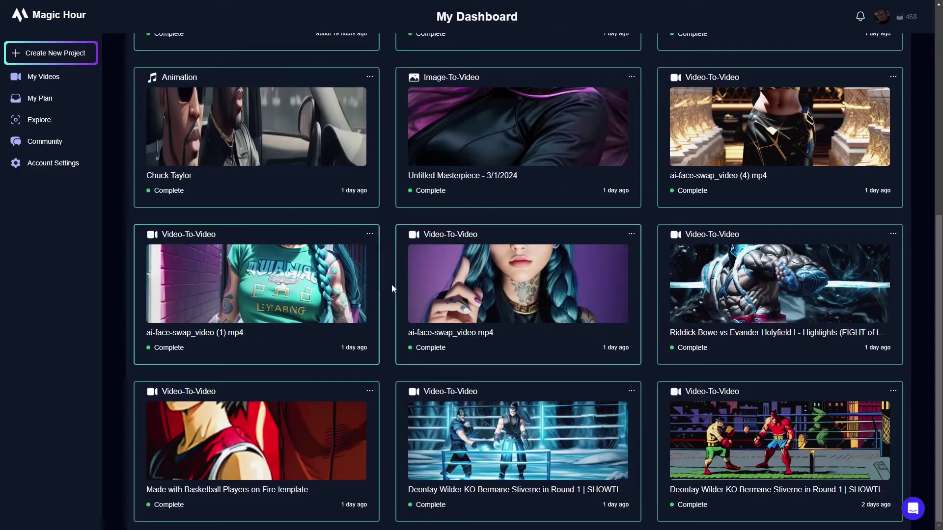
click(559, 291)
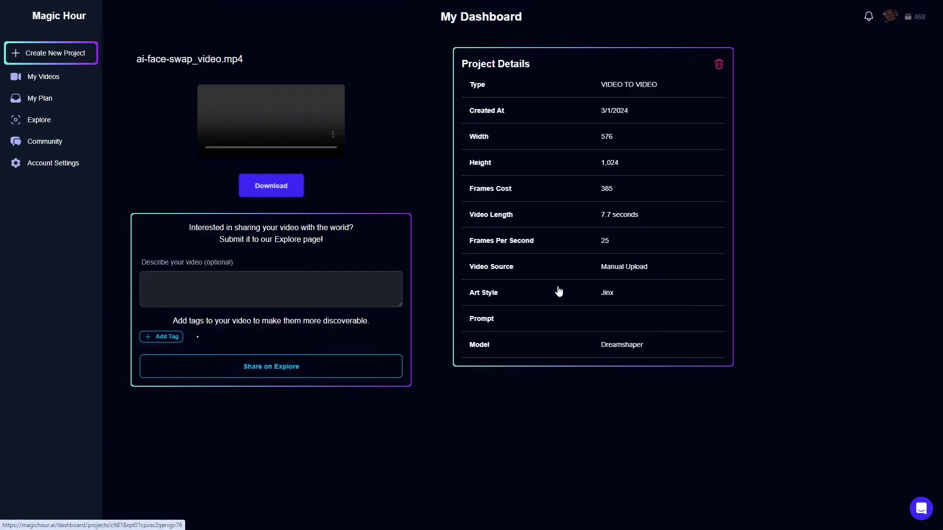
mouse_move(286, 325)
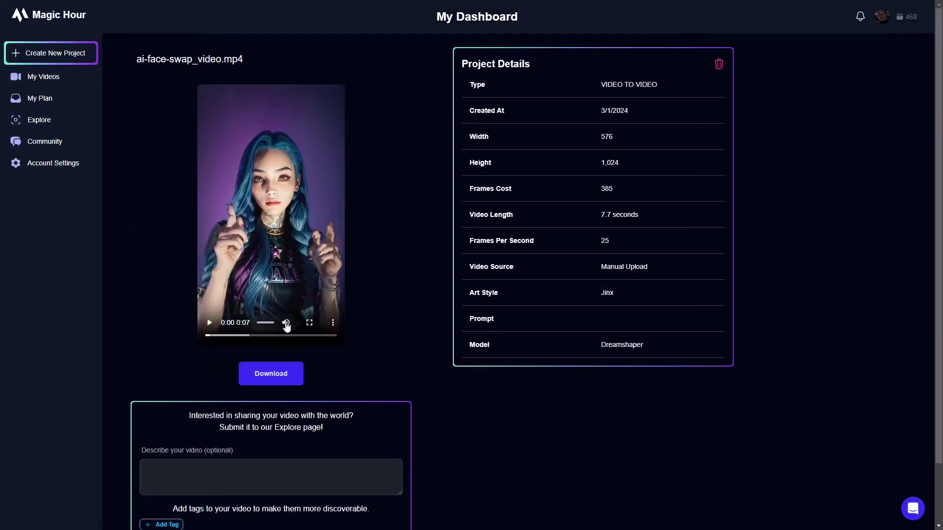
click(318, 323)
click(23, 503)
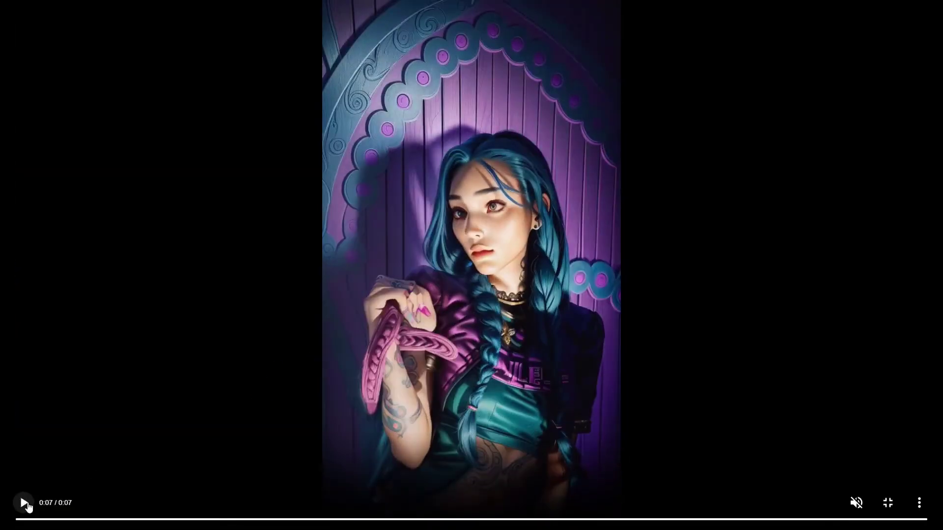
click(25, 503)
Step: Exit full screen and check the project's Jinx art style value
click(887, 502)
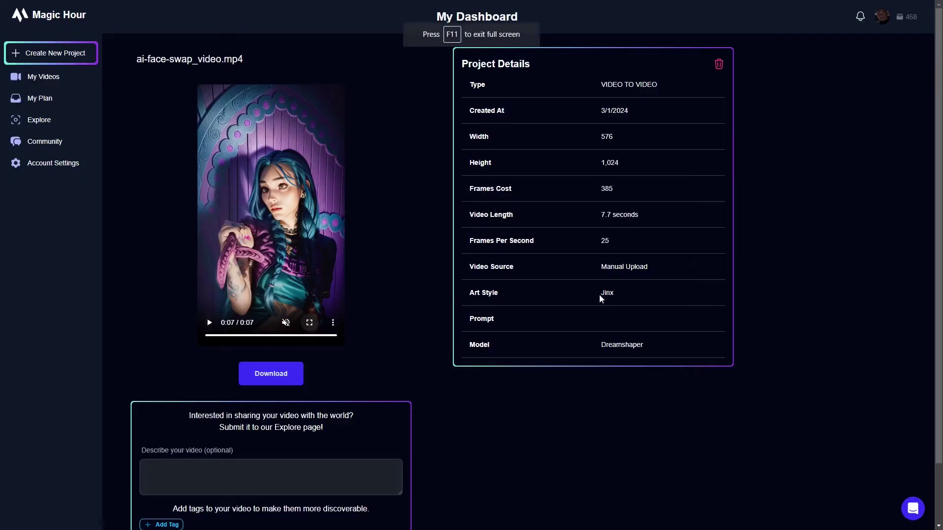
drag(604, 293, 631, 290)
click(601, 323)
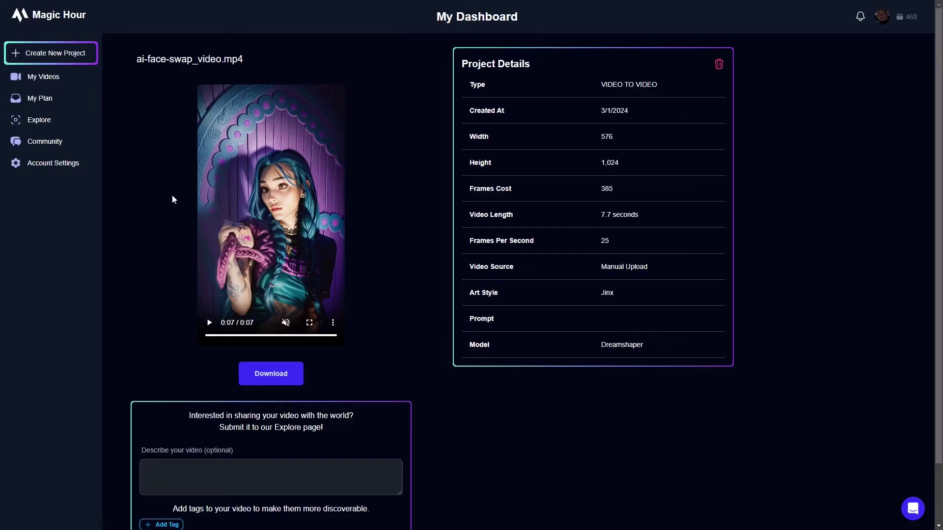
Step: Return to My Videos and browse the completed Video-to-Video, Animation and Image-to-Video cards
click(43, 82)
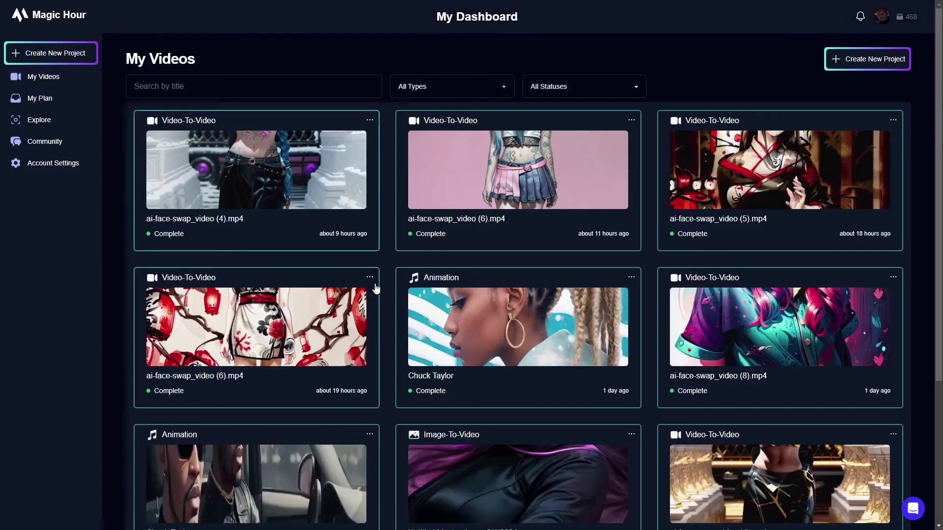
scroll(374, 289, down, 4)
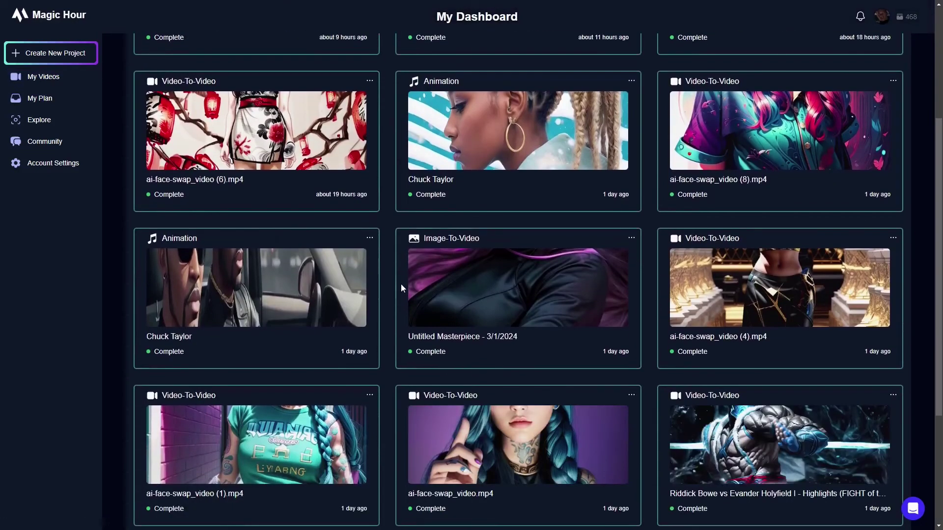
scroll(400, 285, down, 3)
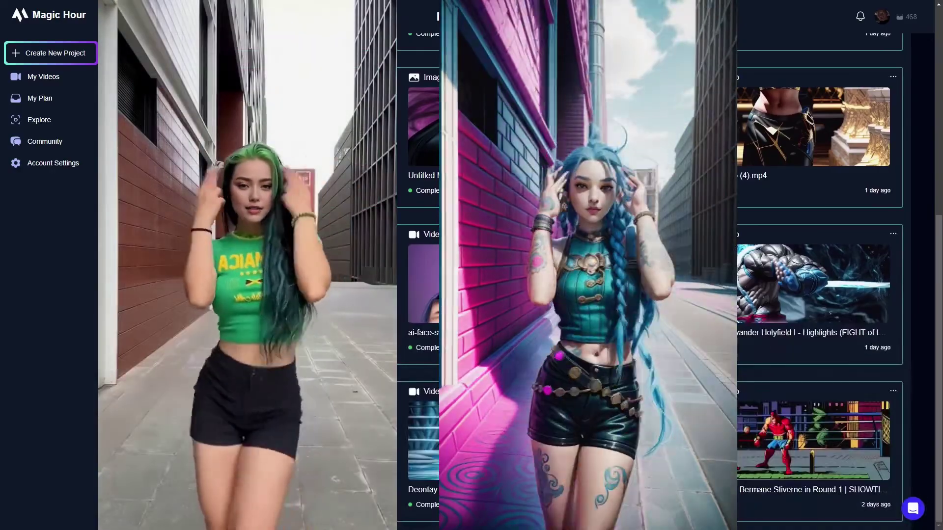
scroll(648, 285, up, 3)
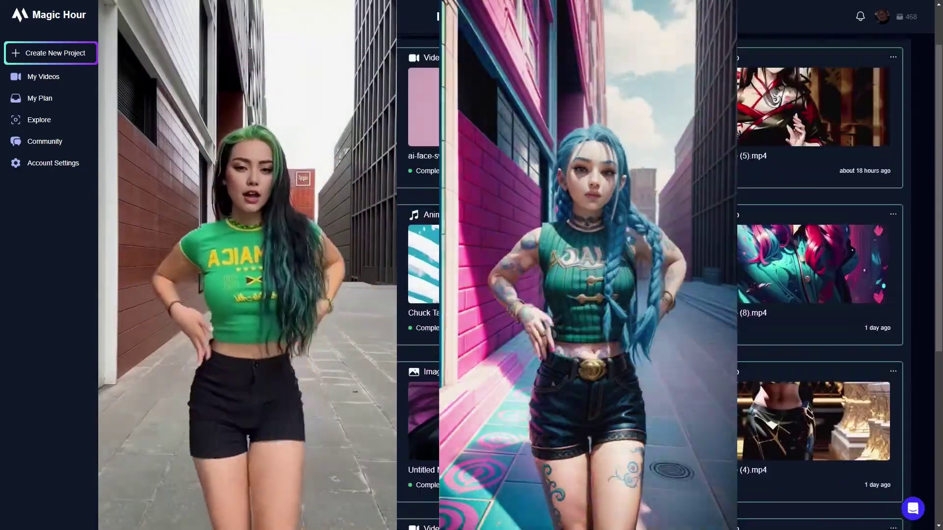